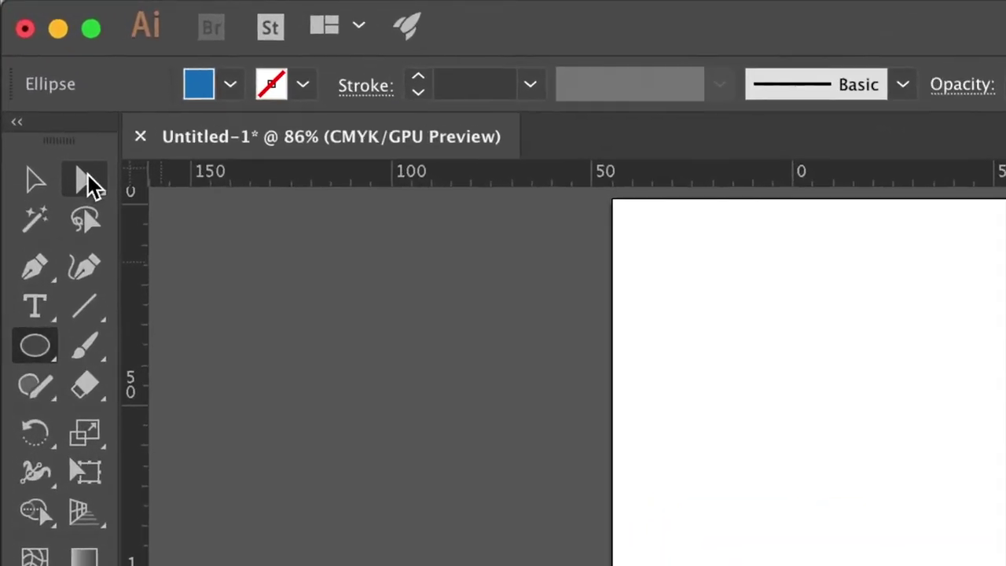
# - Pull the blue circle's upper anchor point up to about Y 85 mm and convert it to a corner point
pyautogui.click(88, 179)
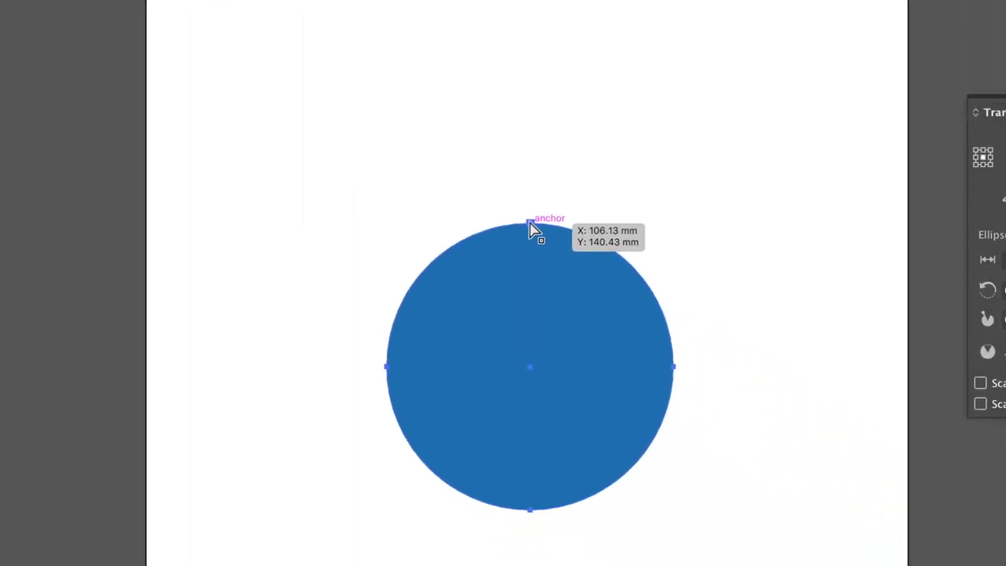
pyautogui.click(531, 224)
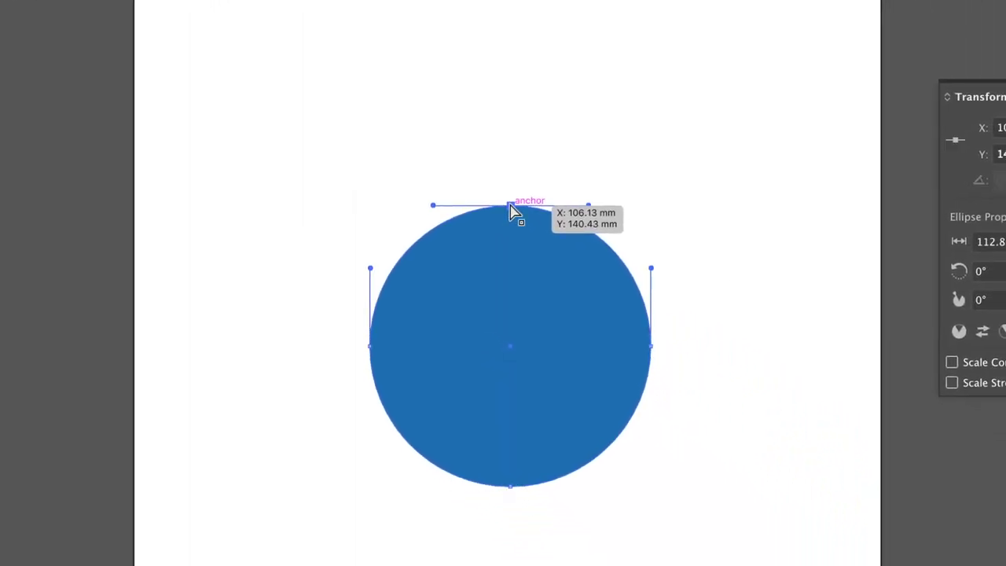
pyautogui.moveTo(512, 209); pyautogui.dragTo(508, 76)
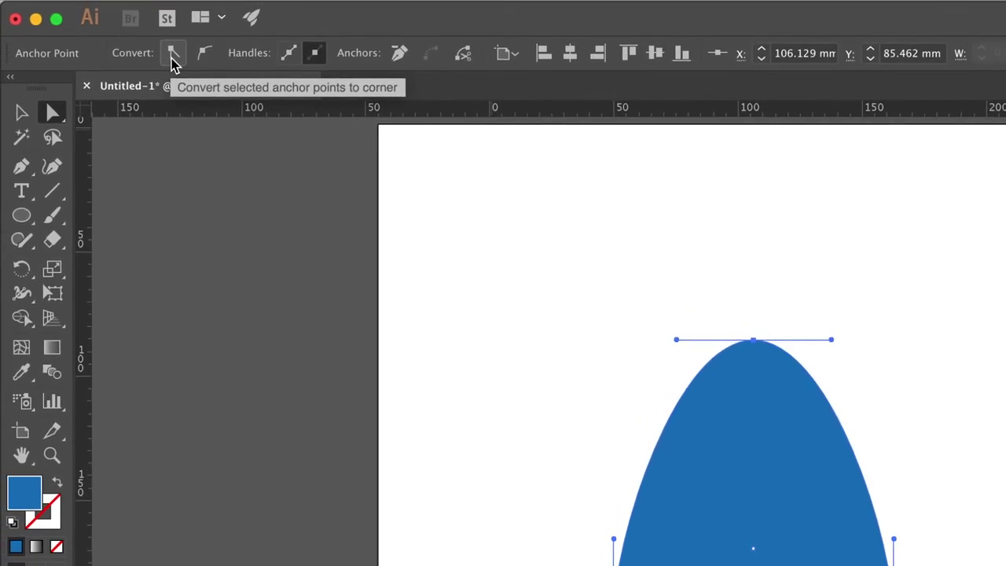
pyautogui.click(173, 55)
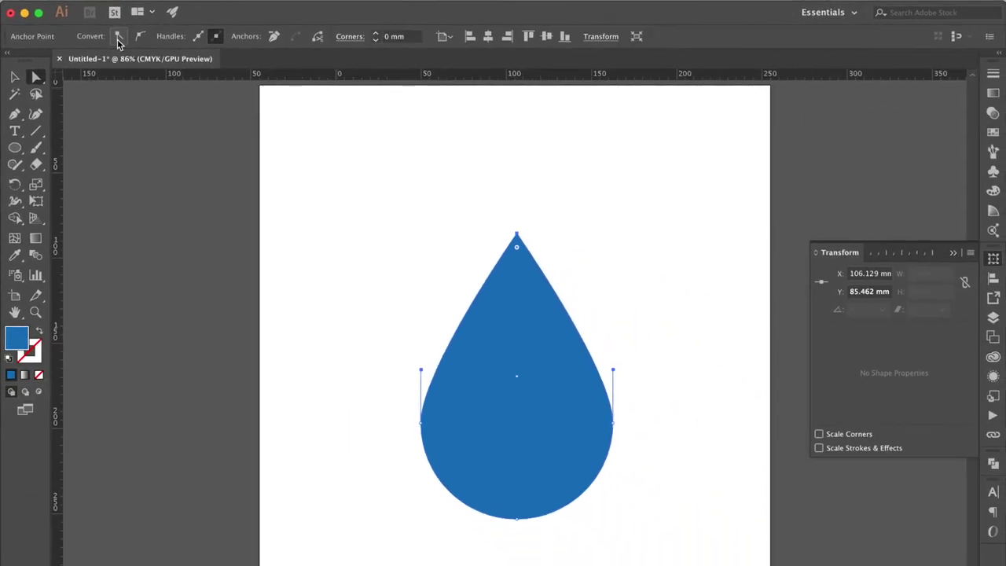
pyautogui.click(14, 78)
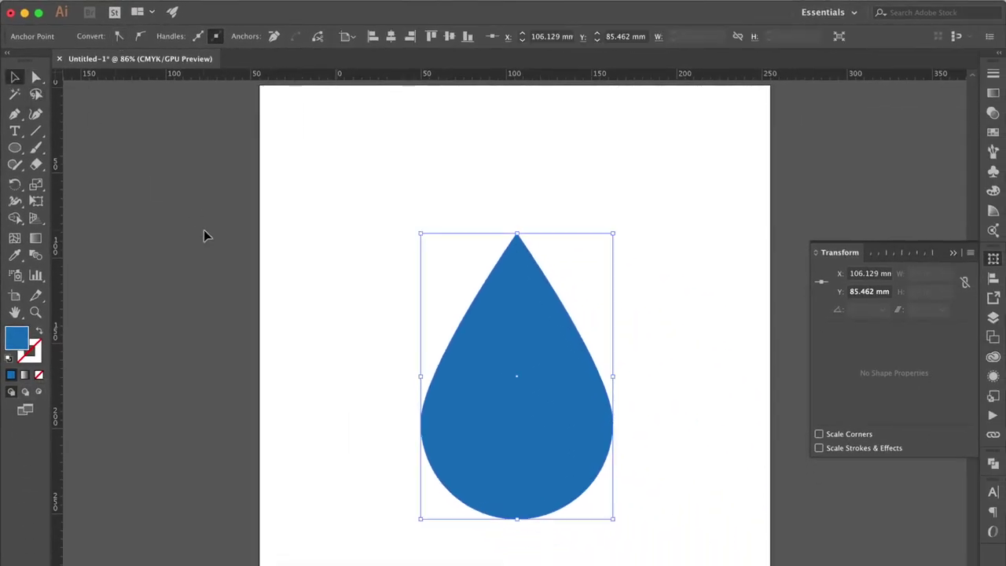
pyautogui.click(204, 235)
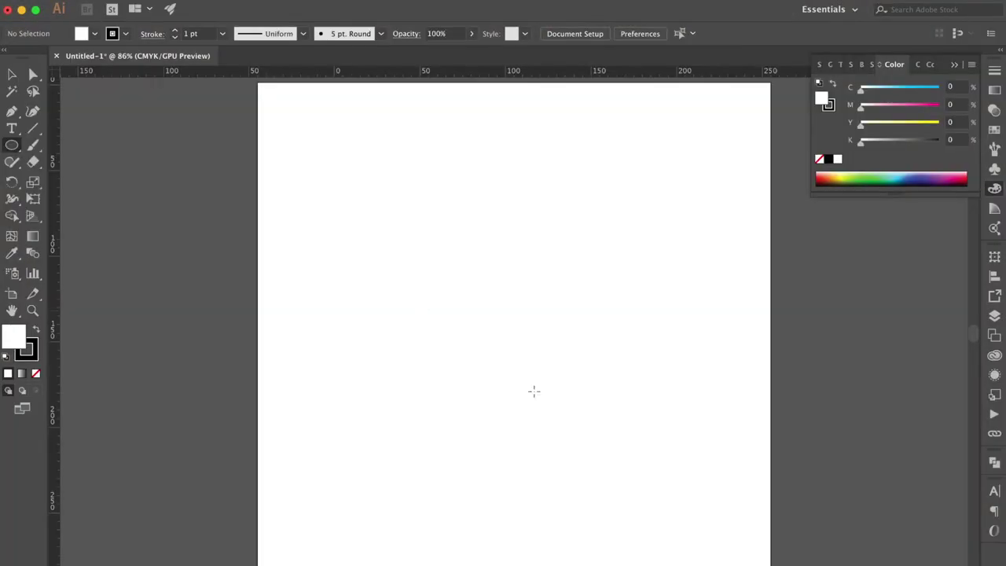
# - Draw a circle about 100 mm in diameter on the empty artboard, with a blue fill and no stroke
pyautogui.moveTo(506, 395); pyautogui.dragTo(591, 467)
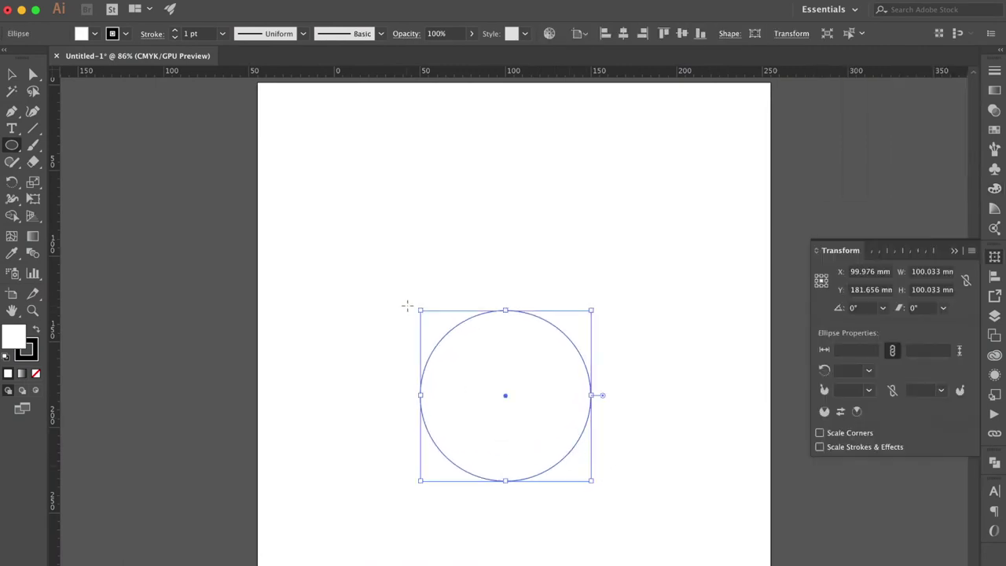
pyautogui.click(997, 131)
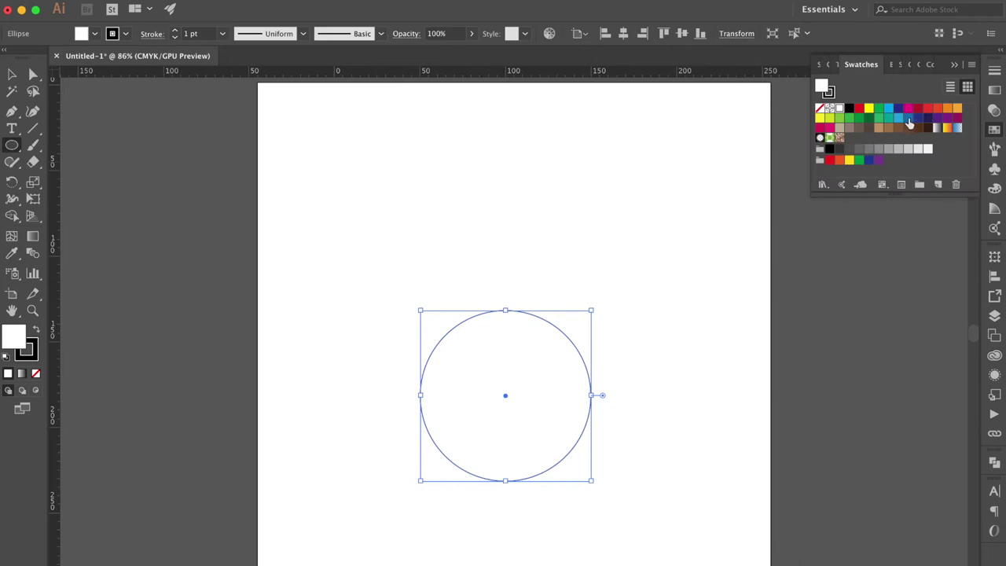
pyautogui.click(909, 119)
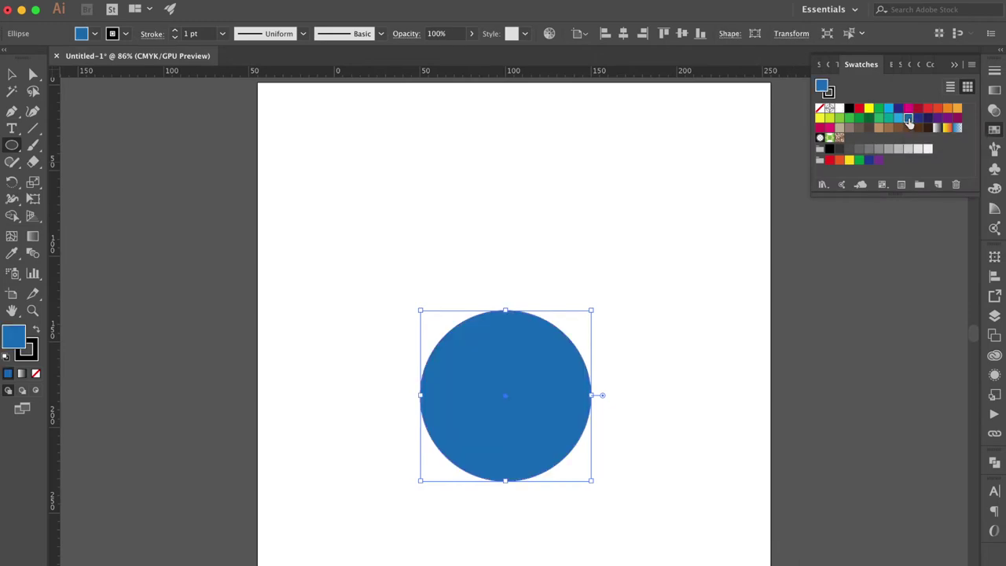
pyautogui.click(34, 358)
pyautogui.click(36, 375)
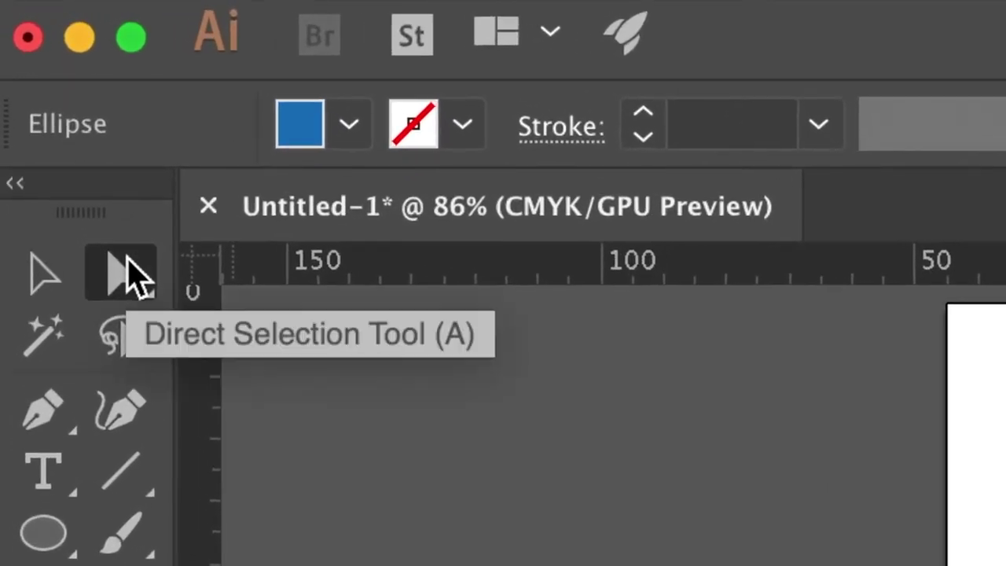
# - Pull the circle's upper anchor point up to about Y 81 mm and swing its right handle down to curve the right side inward
pyautogui.click(133, 275)
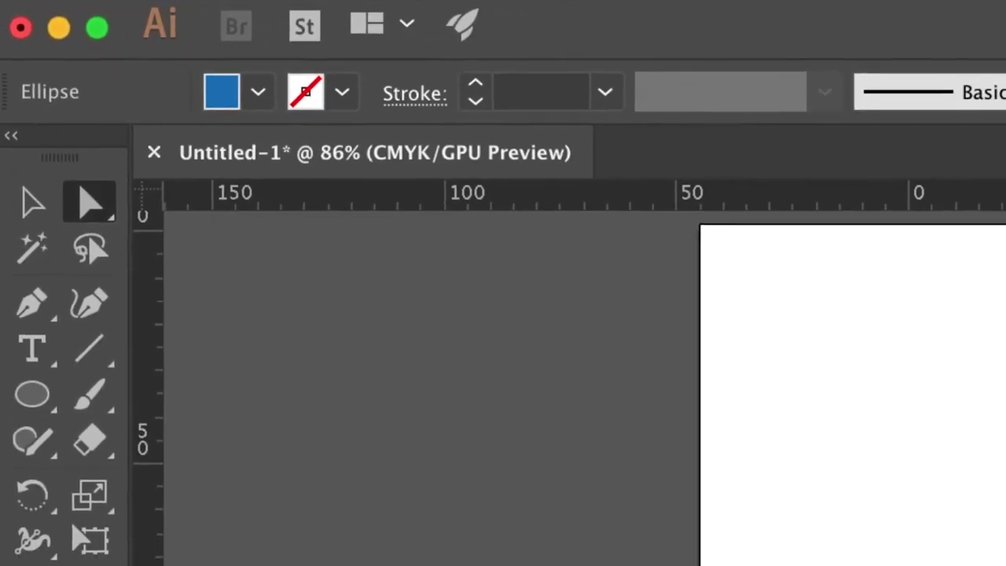
pyautogui.click(860, 523)
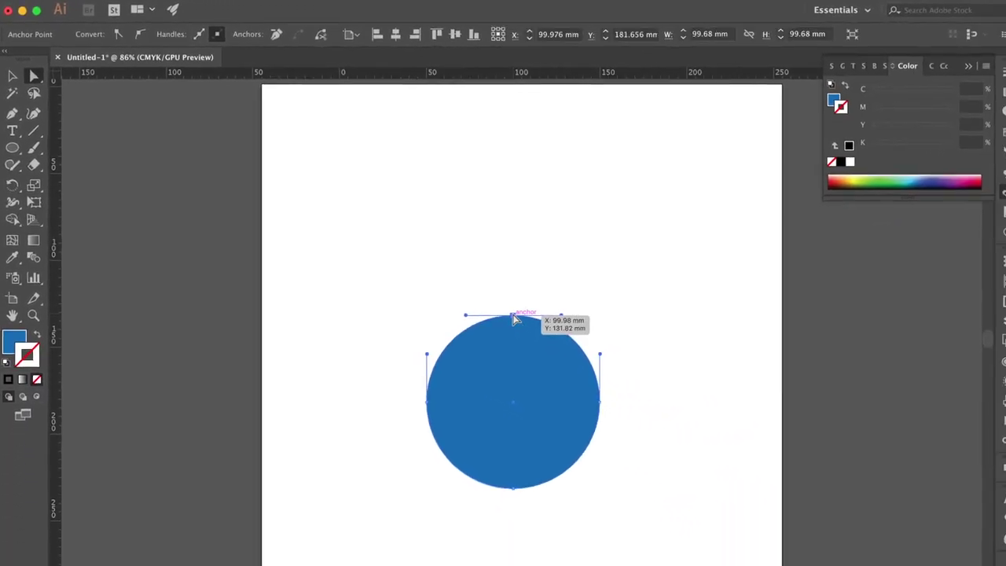
pyautogui.moveTo(515, 319); pyautogui.dragTo(511, 226)
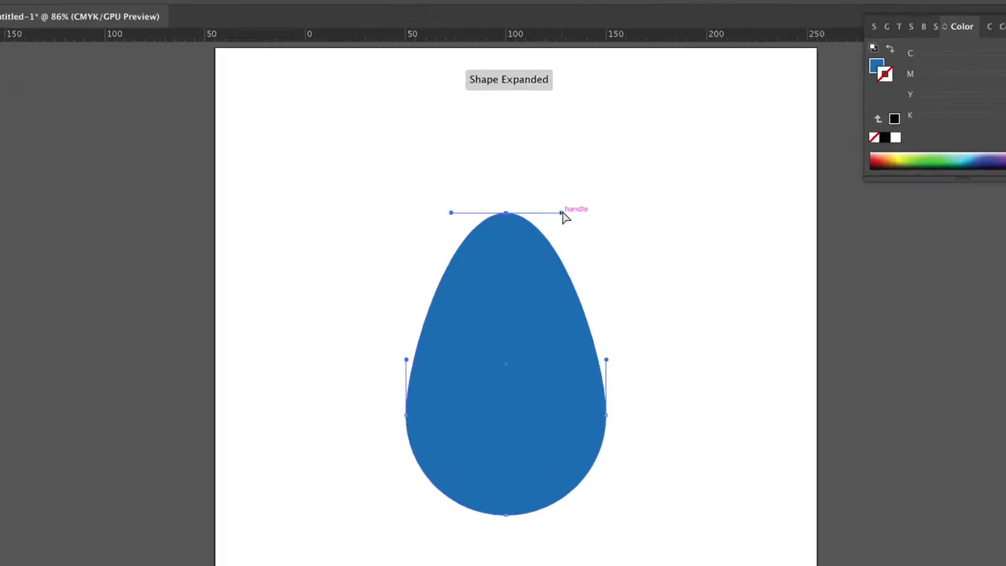
pyautogui.moveTo(563, 214); pyautogui.dragTo(516, 335)
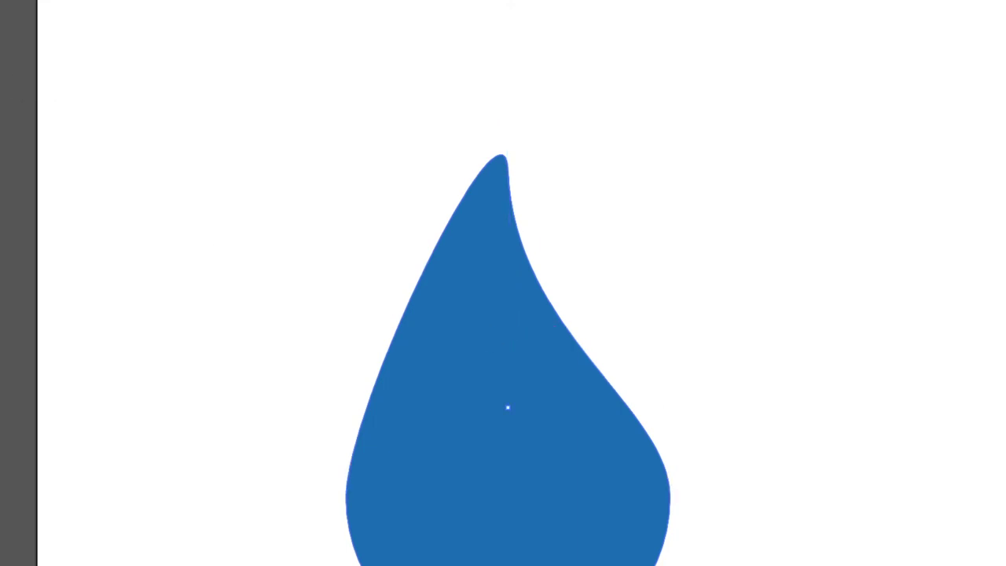
# - Using Smart Guides, draw a rectangle about 74 × 200 mm over the drop's left half, ending exactly on its vertical centre line
pyautogui.click(4, 41)
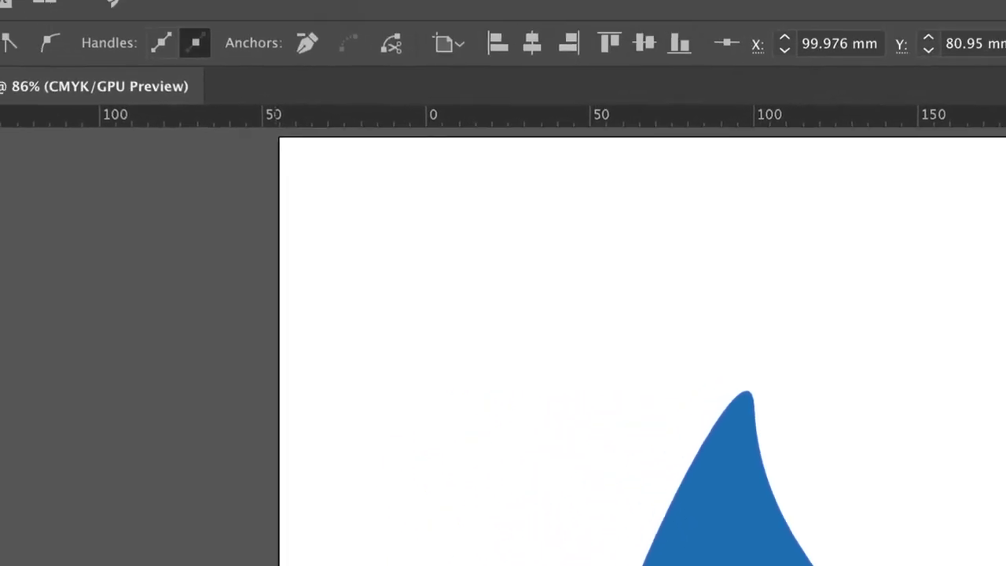
pyautogui.click(416, 5)
pyautogui.moveTo(476, 17)
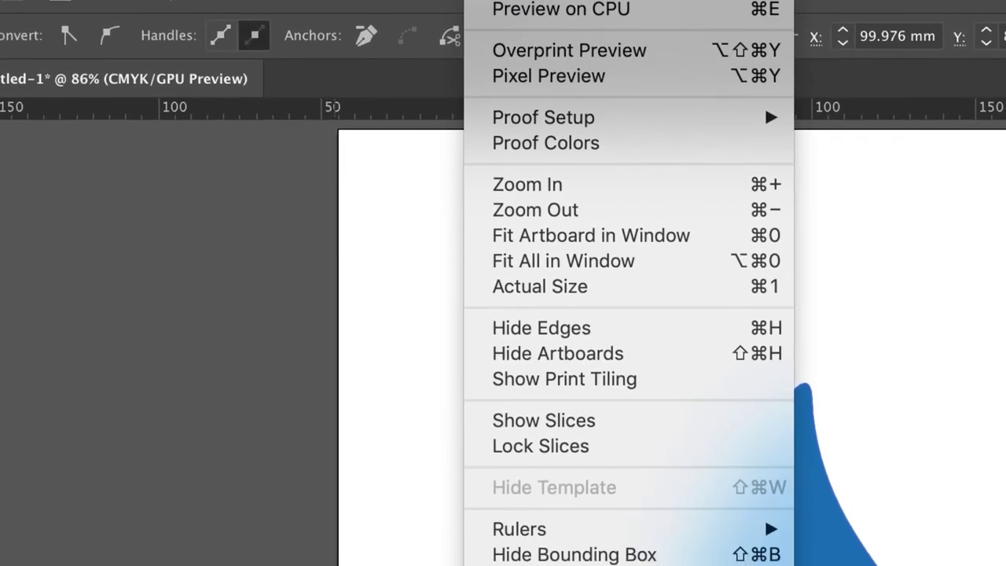
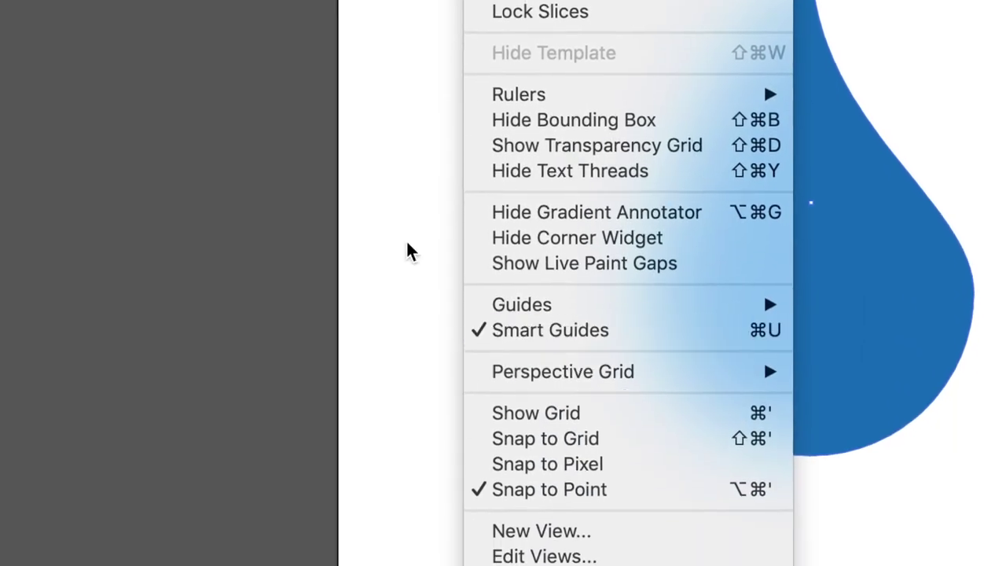
pyautogui.click(409, 2)
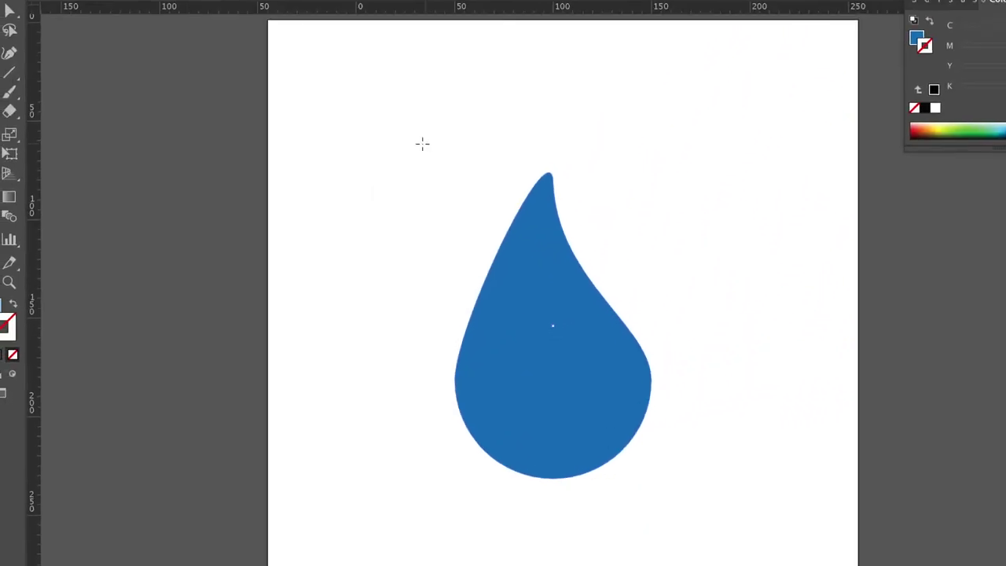
pyautogui.moveTo(447, 91); pyautogui.dragTo(608, 509)
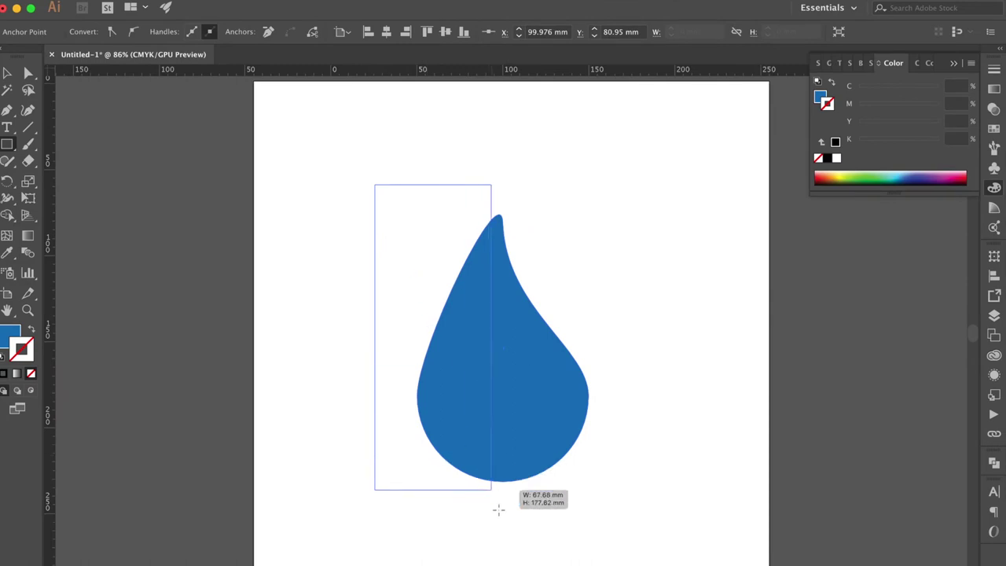
pyautogui.moveTo(498, 510); pyautogui.dragTo(504, 526)
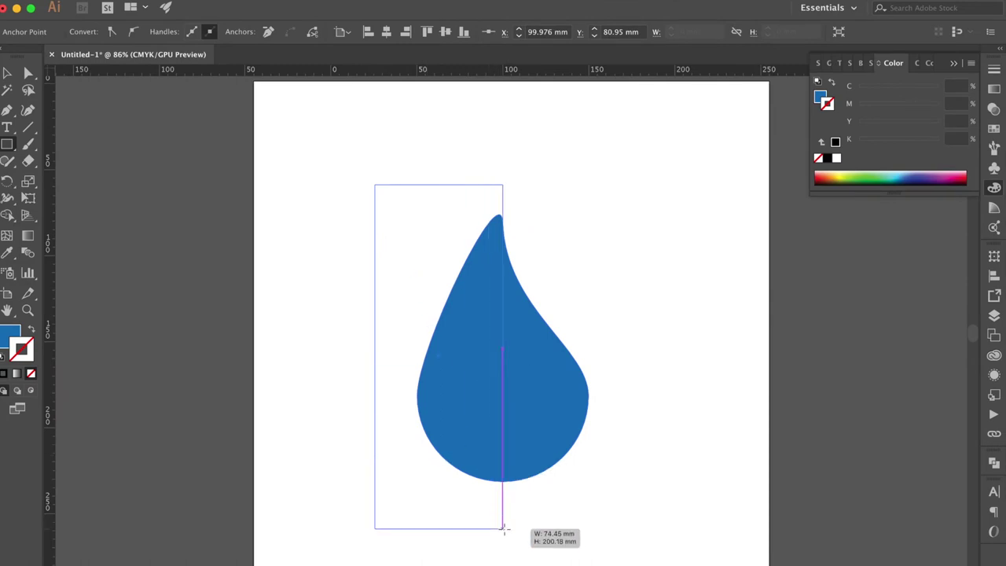
pyautogui.moveTo(504, 529); pyautogui.dragTo(505, 531)
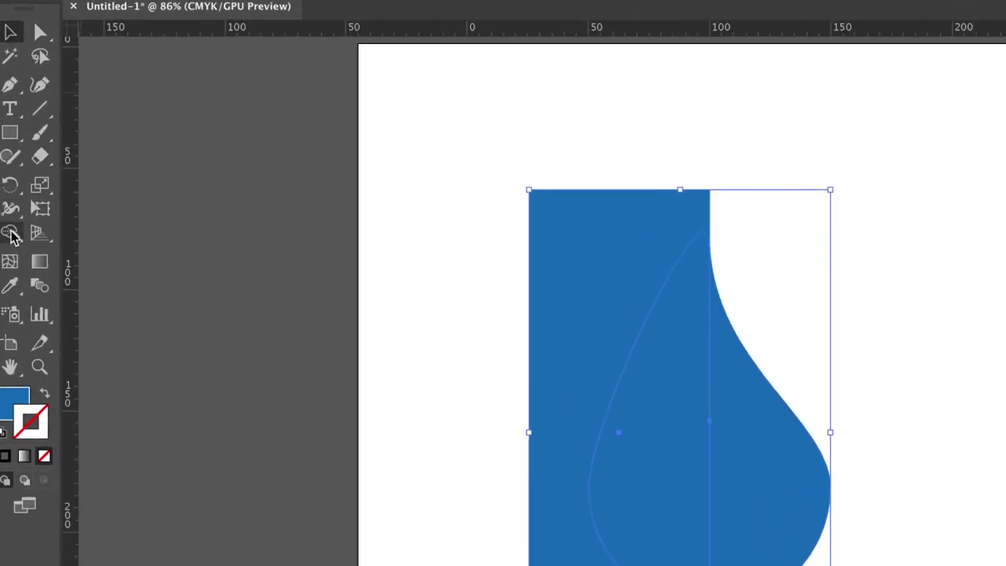
# - Remove the rectangle and the drop's left half with the Shape Builder tool, leaving only the curved right half
pyautogui.click(22, 292)
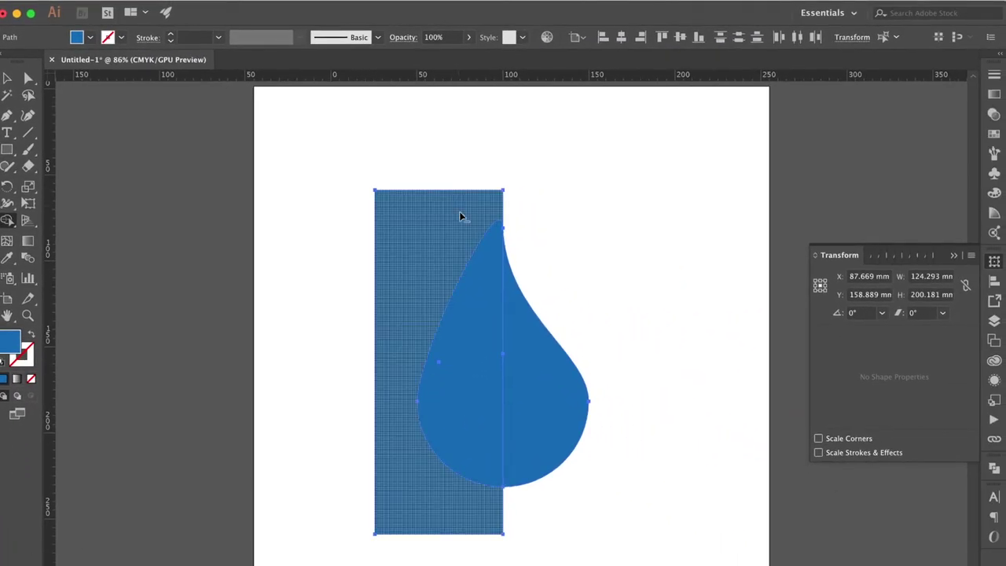
pyautogui.keyDown('alt'); pyautogui.click(457, 225); pyautogui.keyUp('alt')
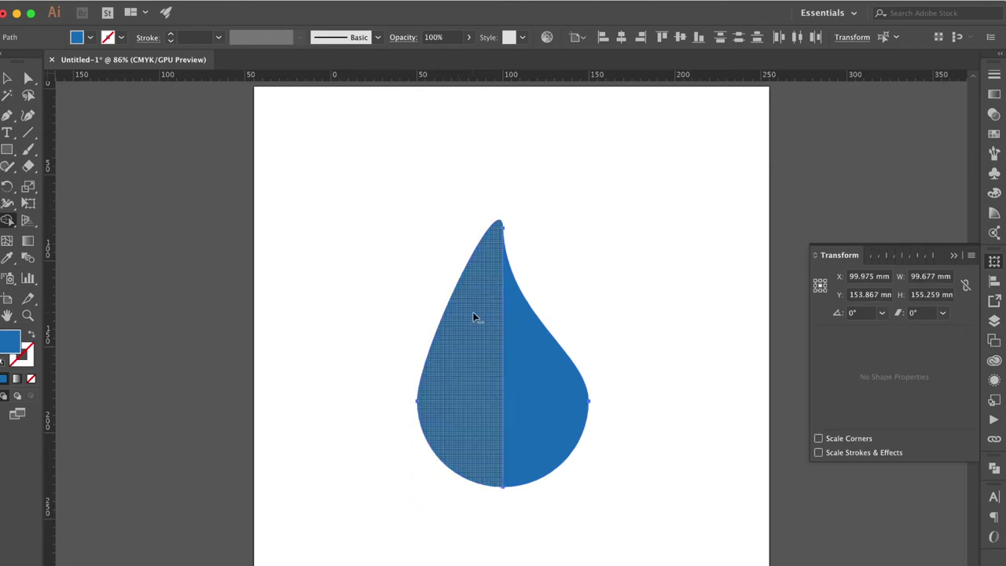
pyautogui.keyDown('alt'); pyautogui.click(474, 317); pyautogui.keyUp('alt')
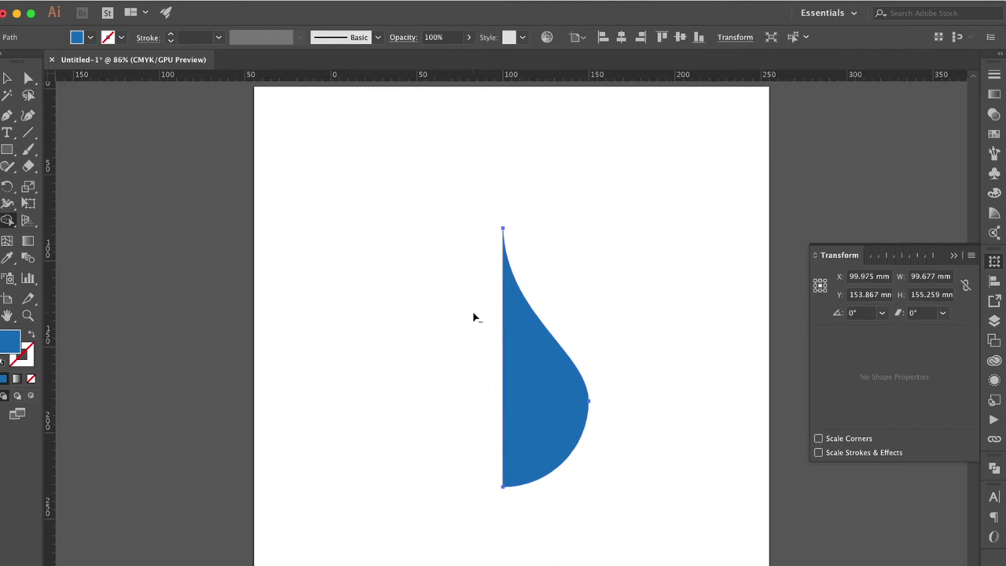
# - Duplicate the right half of the drop, flip the copy horizontally and snap it against the original's straight edge
pyautogui.click(8, 79)
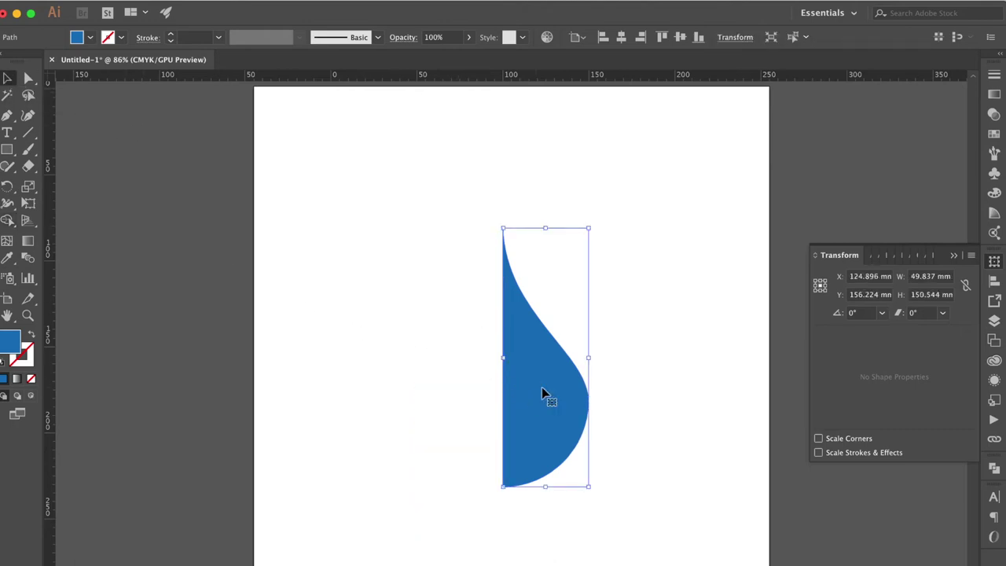
pyautogui.keyDown('alt'); pyautogui.moveTo(543, 389); pyautogui.dragTo(489, 397); pyautogui.keyUp('alt')
pyautogui.click(973, 257)
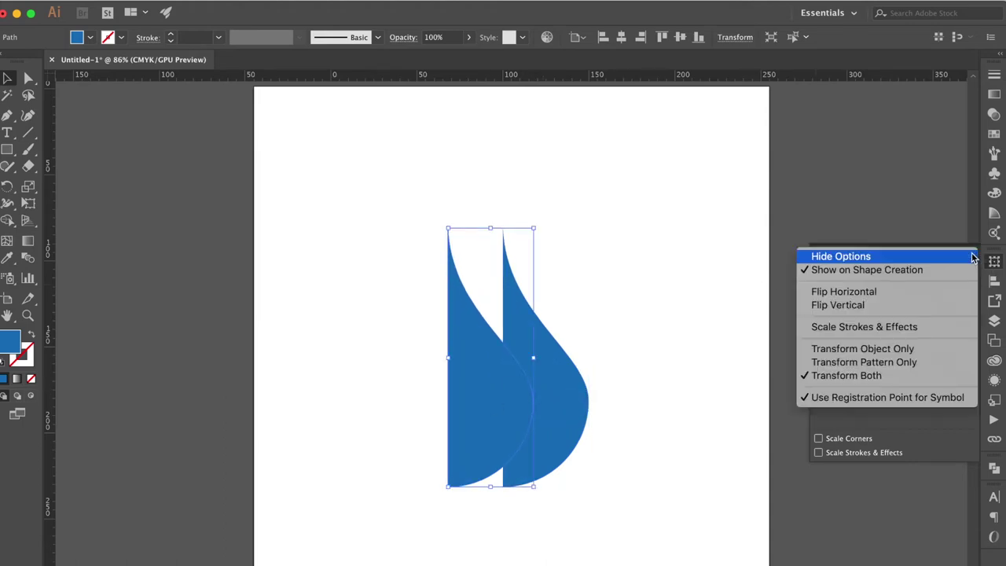
pyautogui.click(912, 296)
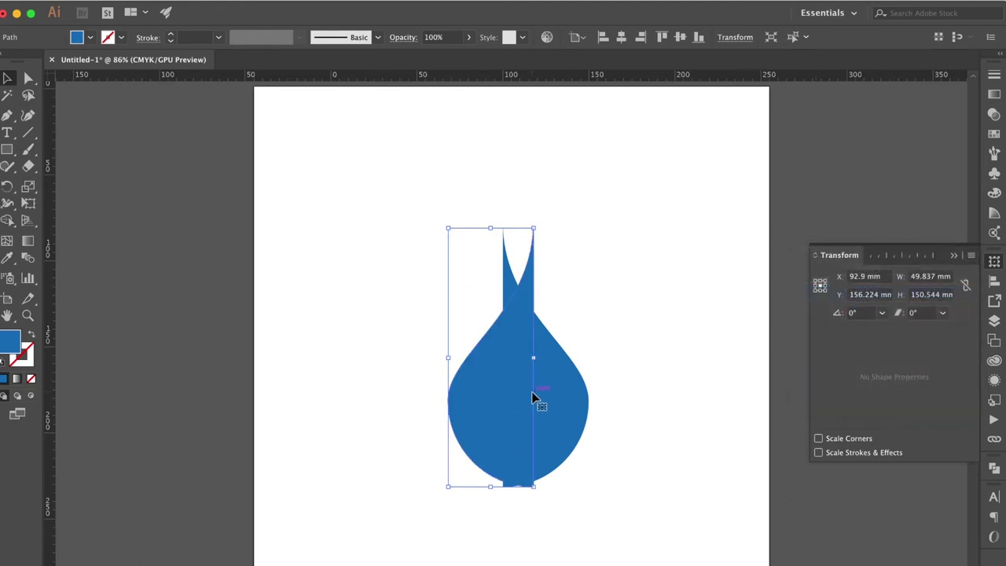
pyautogui.moveTo(533, 393); pyautogui.dragTo(506, 404)
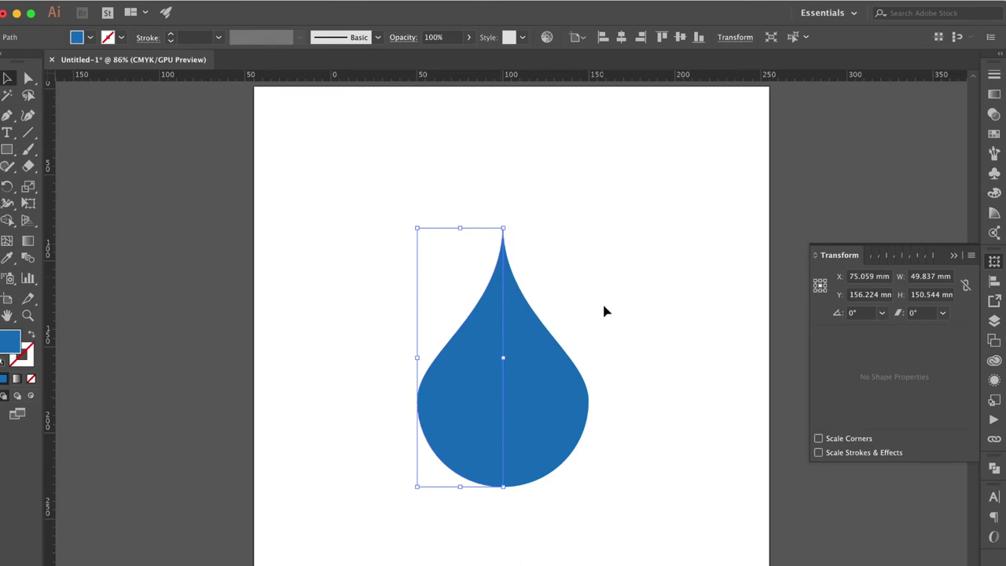
# - Select both halves of the drop and merge them into one shape with the Shape Builder tool
pyautogui.hotkey('ctrl', 'a')
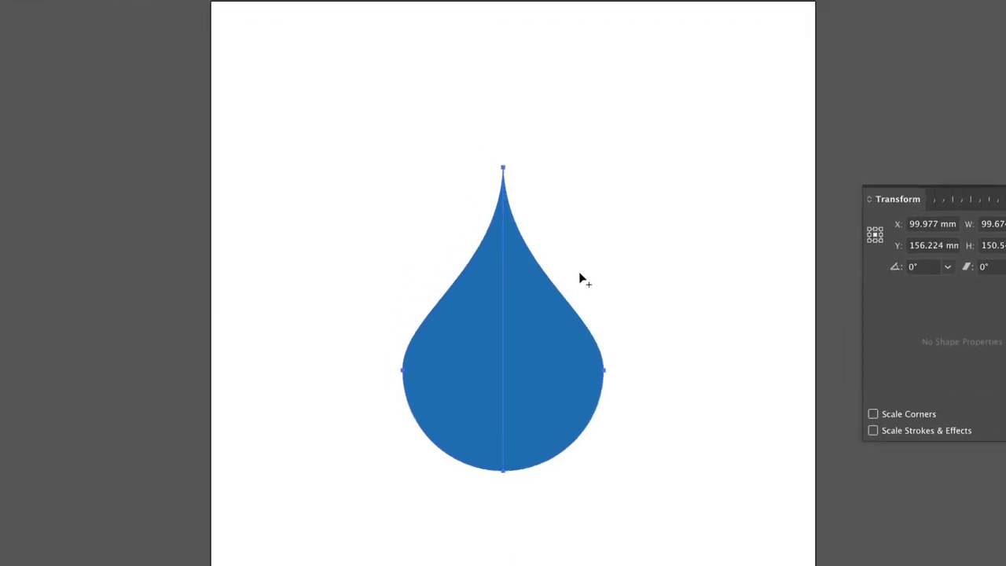
pyautogui.moveTo(580, 279); pyautogui.dragTo(433, 429)
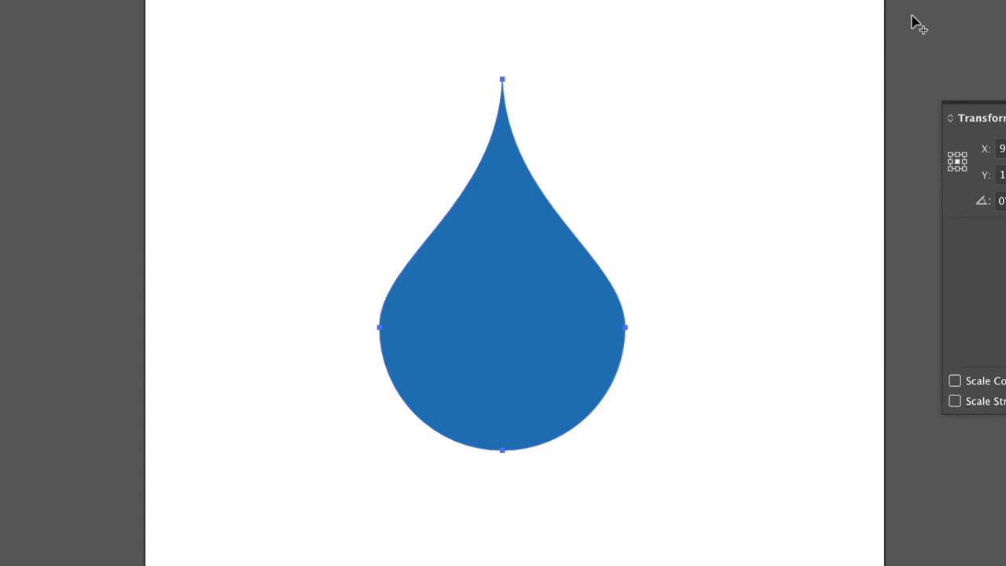
pyautogui.press('v')
# - Inspect the merged drop in outline view and without its bounding box, then examine its pointed tip up close
pyautogui.hotkey('ctrl', 'y')
pyautogui.hotkey('ctrl', 'y')
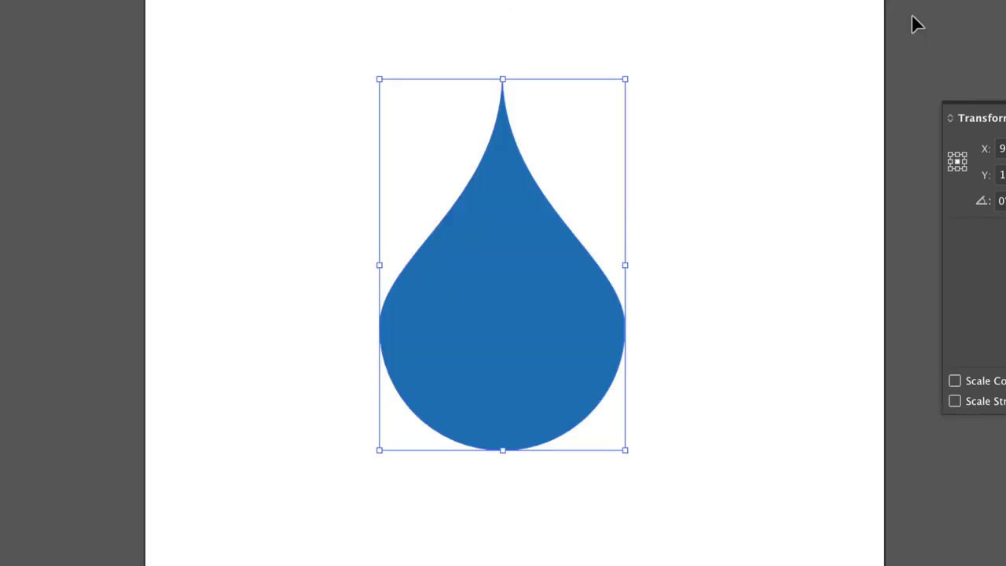
pyautogui.hotkey('ctrl', 'shift', 'b')
pyautogui.hotkey('ctrl', 'shift', 'b')
pyautogui.hotkey('ctrl', '=')
pyautogui.hotkey('ctrl', '=')
pyautogui.hotkey('ctrl', '=')
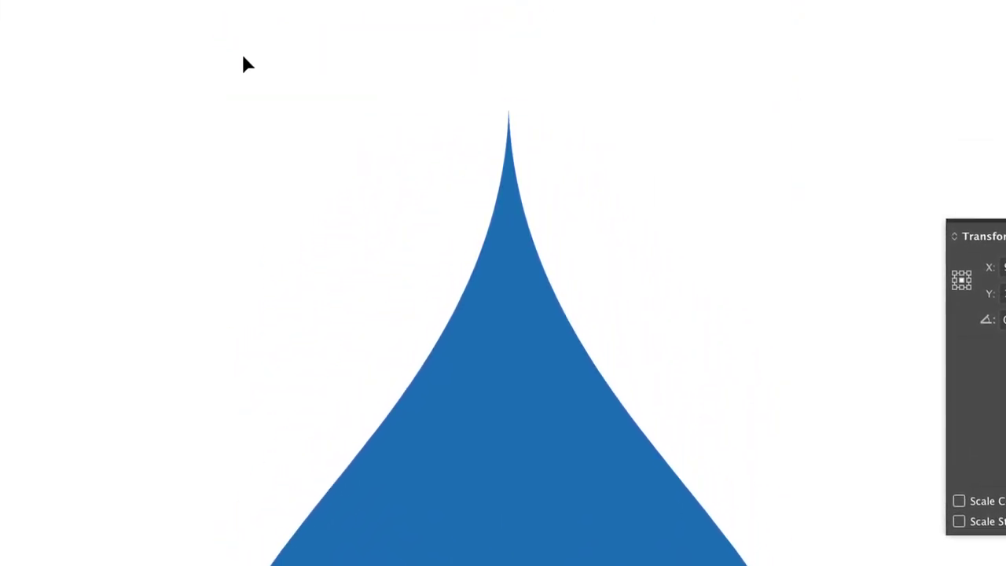
pyautogui.click(244, 58)
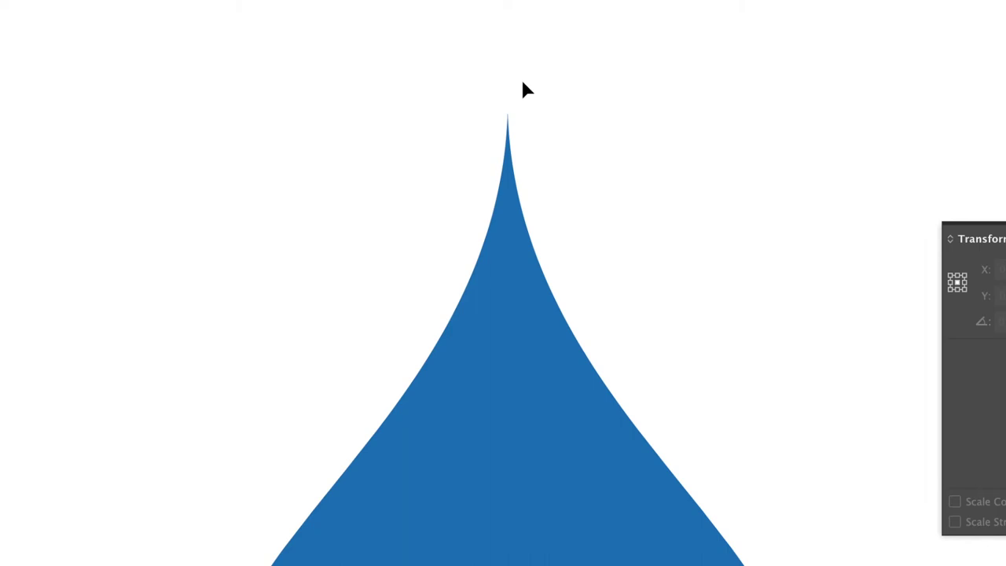
# - Give the drop a 9 pt stroke in the same blue as its fill, with round corner joins
pyautogui.click(583, 430)
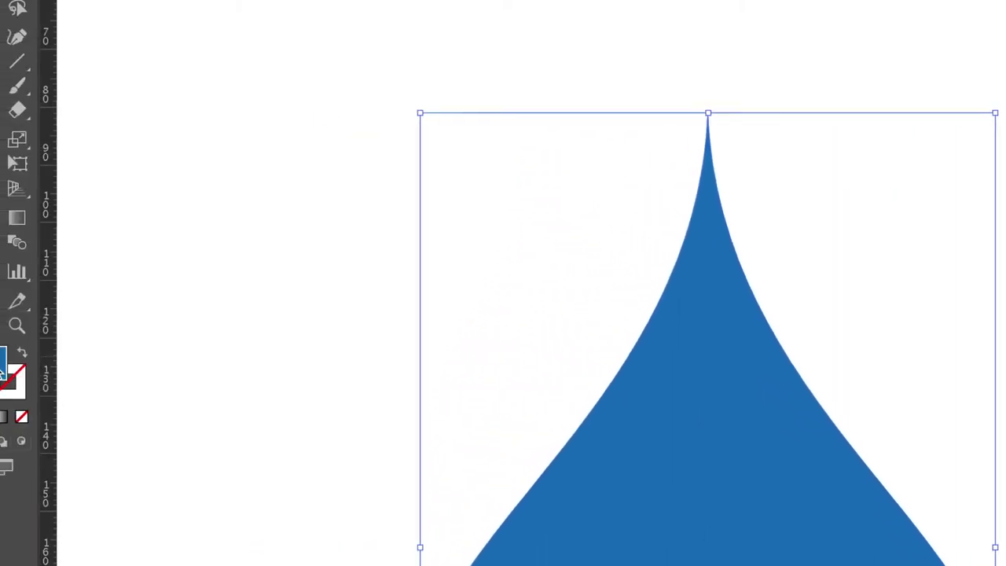
pyautogui.click(42, 393)
pyautogui.click(4, 416)
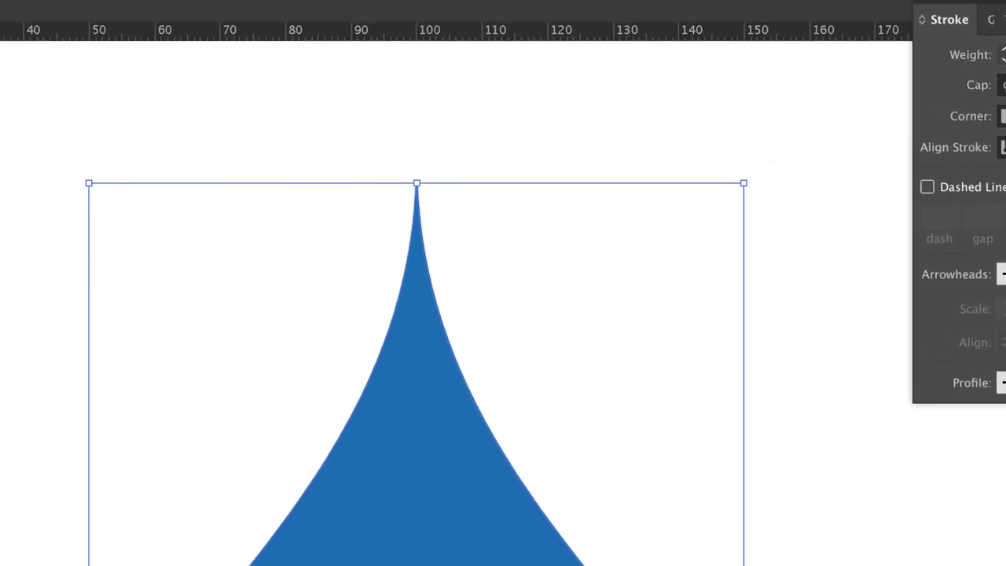
pyautogui.write('9')
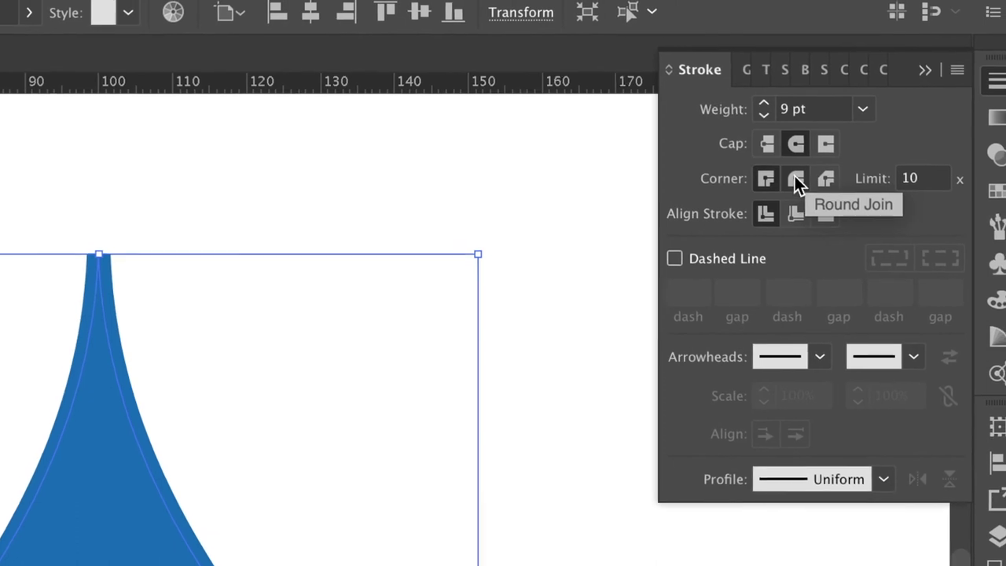
pyautogui.click(816, 174)
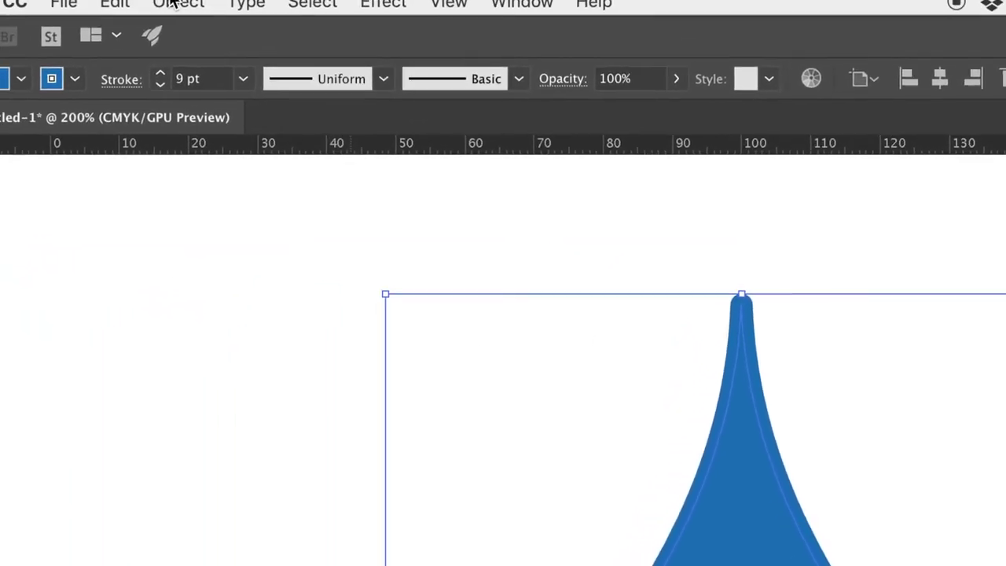
# - Expand only the drop's stroke into an outlined shape, leaving the fill out of the expansion
pyautogui.click(198, 11)
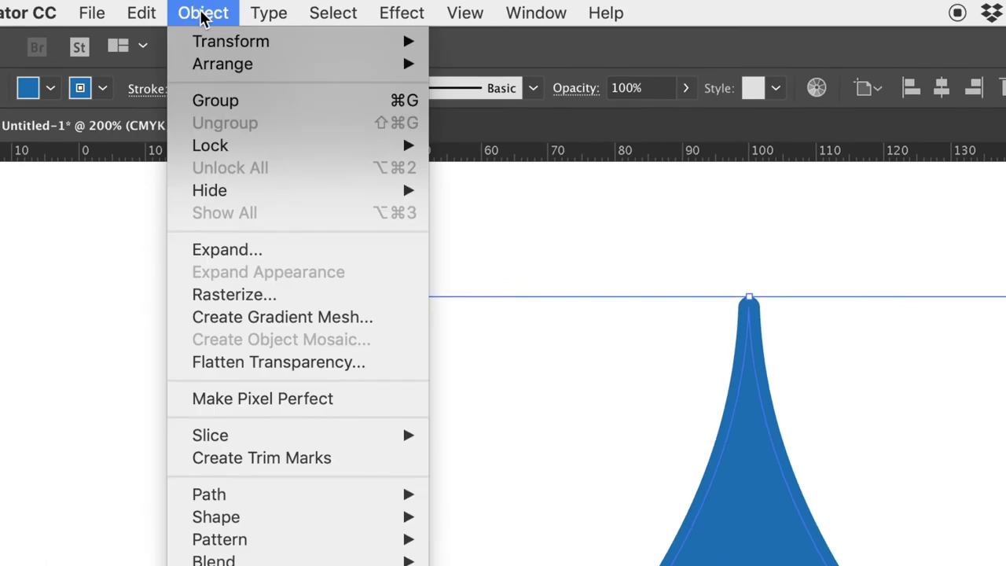
pyautogui.click(225, 256)
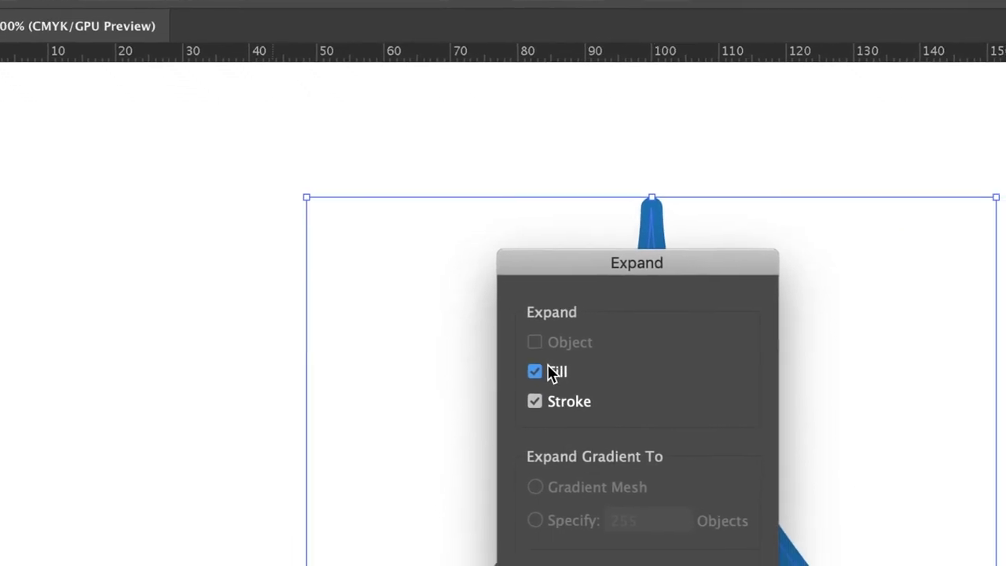
pyautogui.click(522, 359)
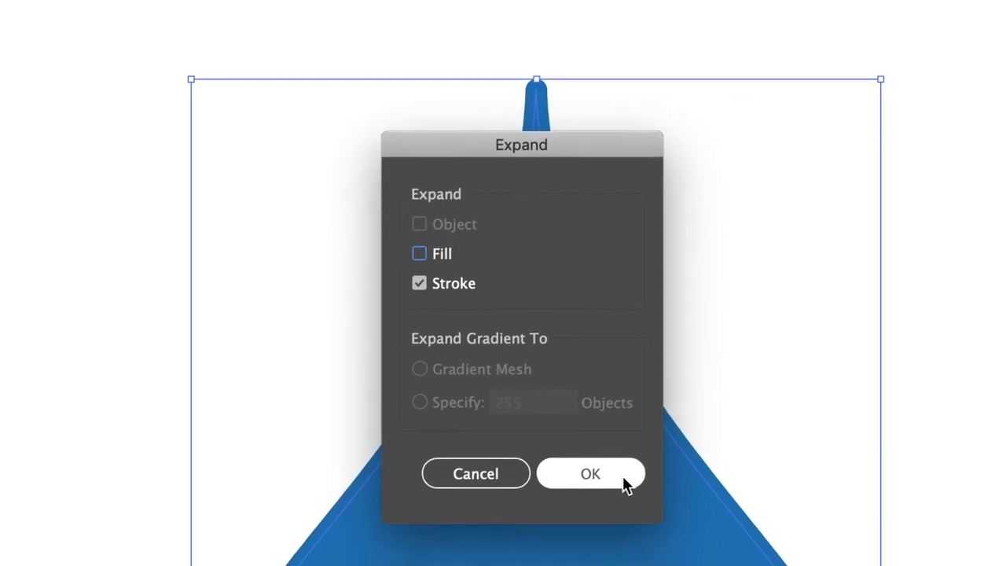
pyautogui.click(611, 464)
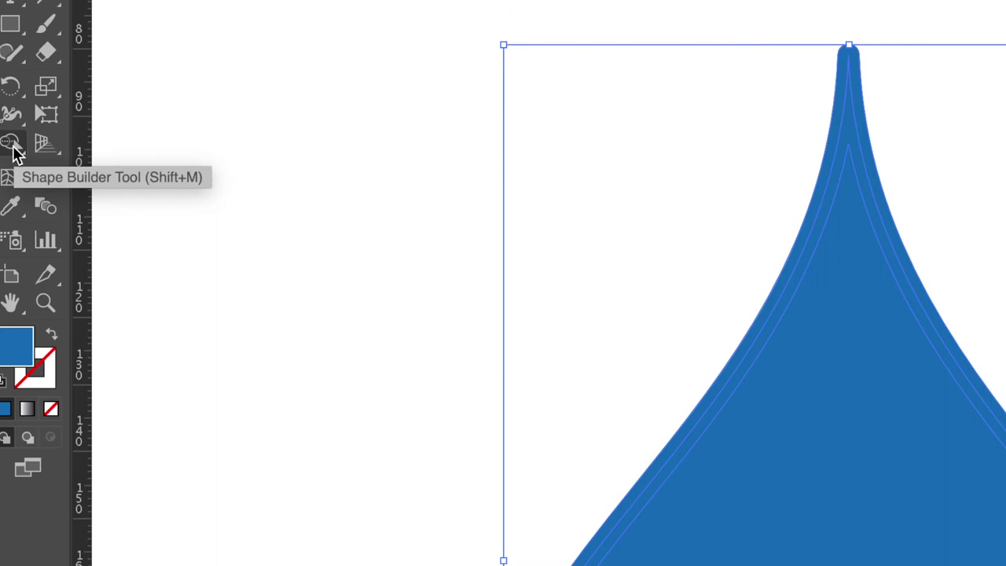
# - Merge the expanded stroke outline with the drop body using the Shape Builder tool, then deselect the result
pyautogui.click(11, 146)
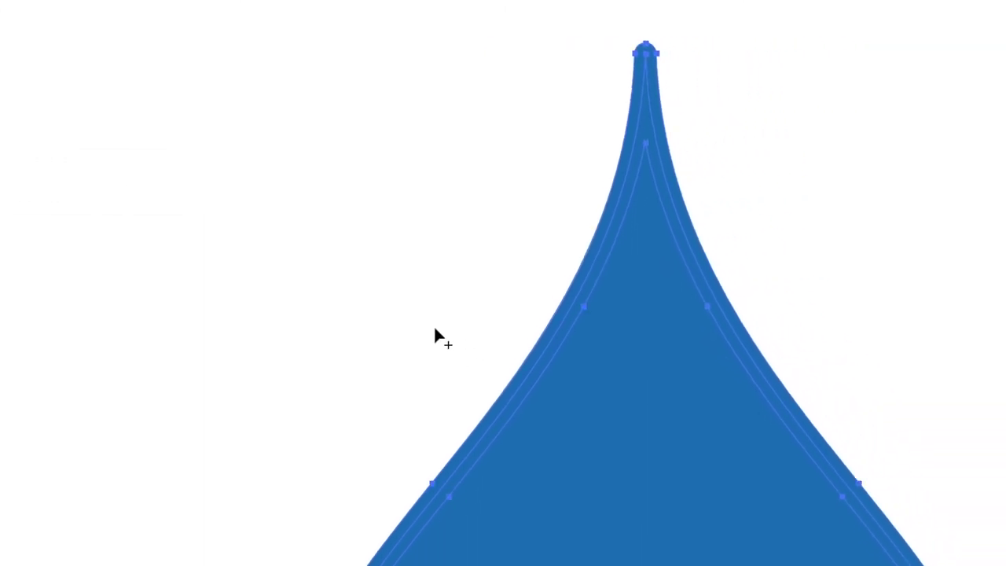
pyautogui.moveTo(445, 326); pyautogui.dragTo(686, 397)
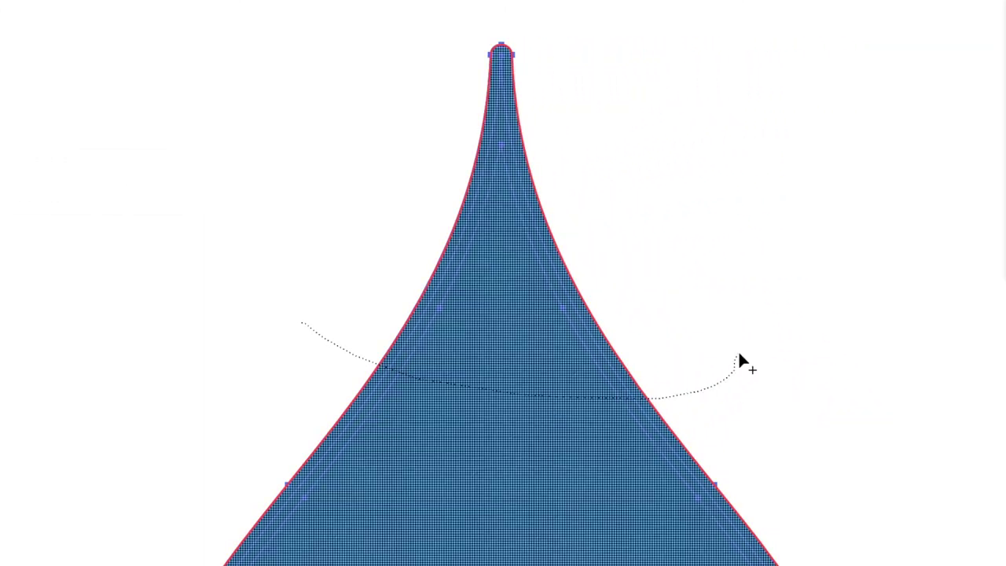
pyautogui.moveTo(739, 355); pyautogui.dragTo(740, 355)
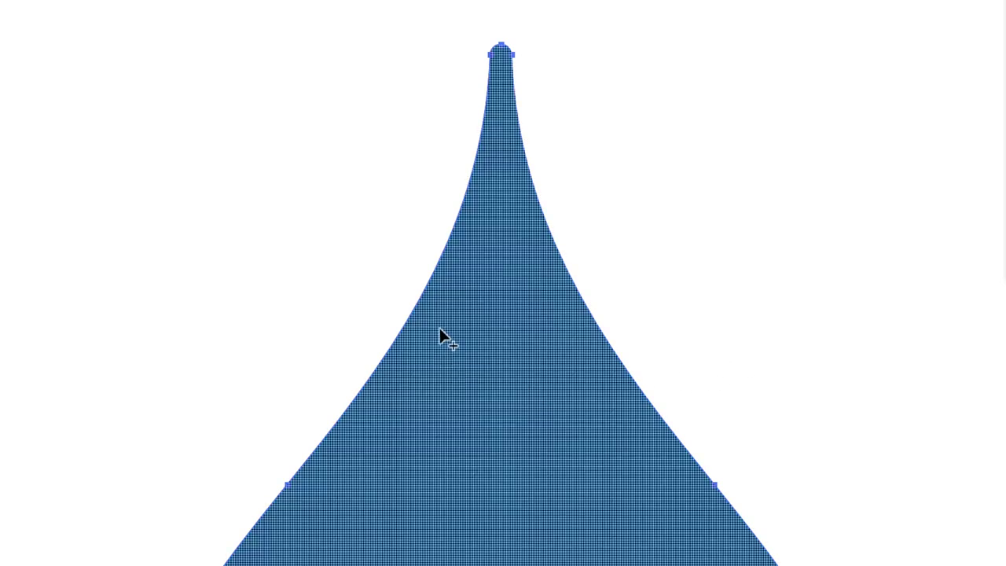
pyautogui.press('v')
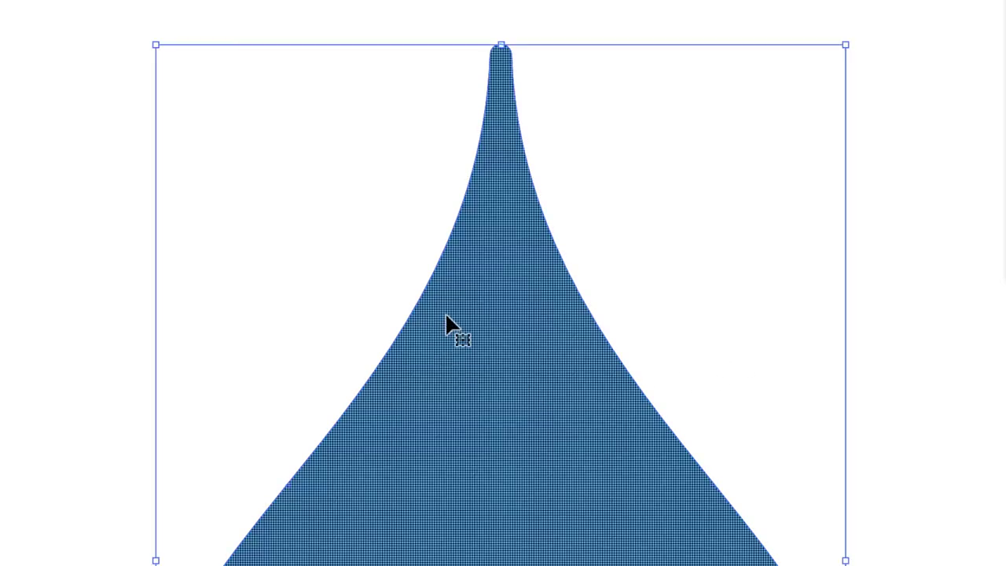
pyautogui.click(446, 324)
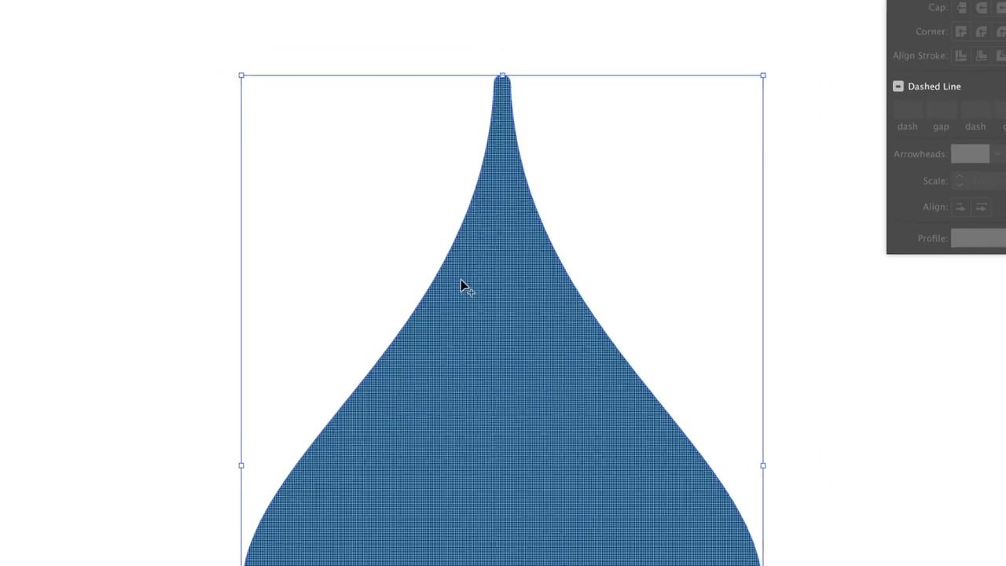
pyautogui.press('a')
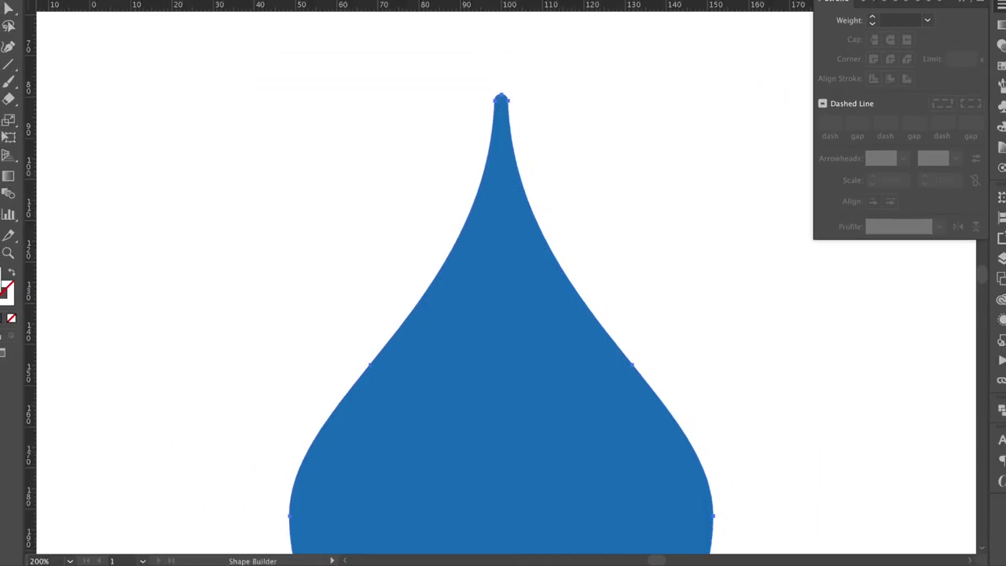
pyautogui.click(10, 10)
pyautogui.hotkey('ctrl', '0')
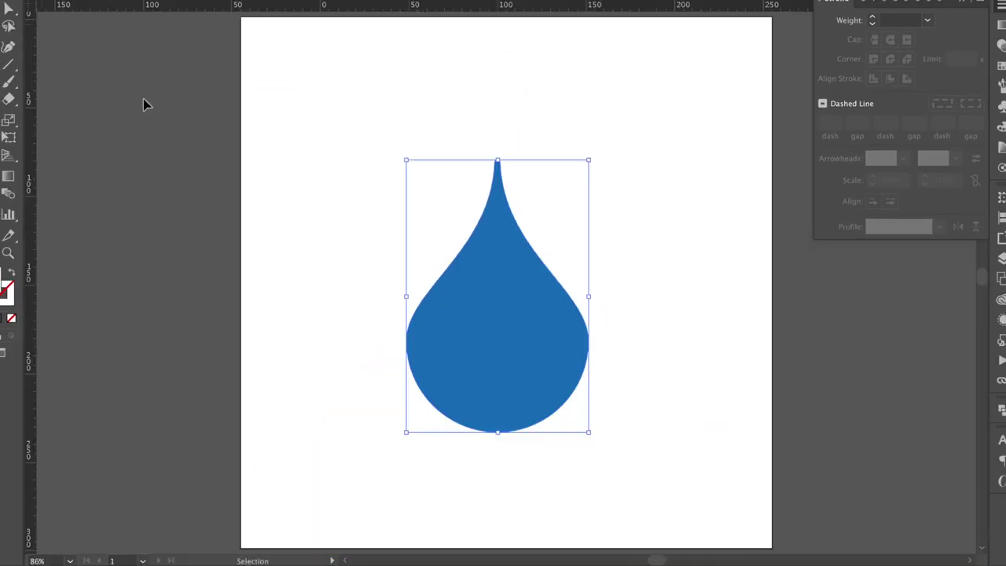
pyautogui.click(303, 205)
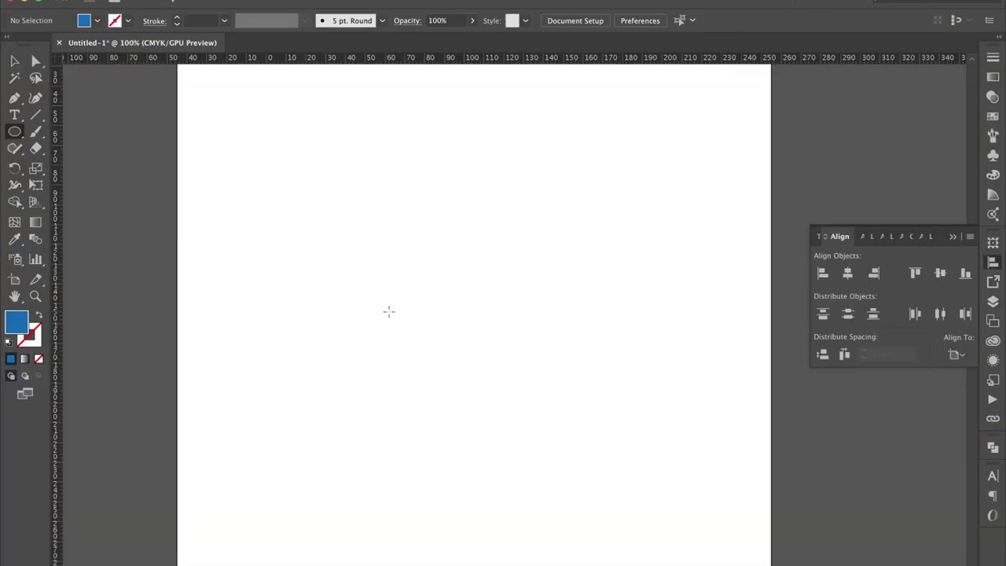
# - Draw a circle about 106.5 mm wide and a rectangle about 28.2 by 85 mm running from above the circle down to its centre
pyautogui.moveTo(388, 312)
pyautogui.mouseDown()
pyautogui.moveTo(585, 522)
pyautogui.moveTo(600, 521)
pyautogui.mouseUp()
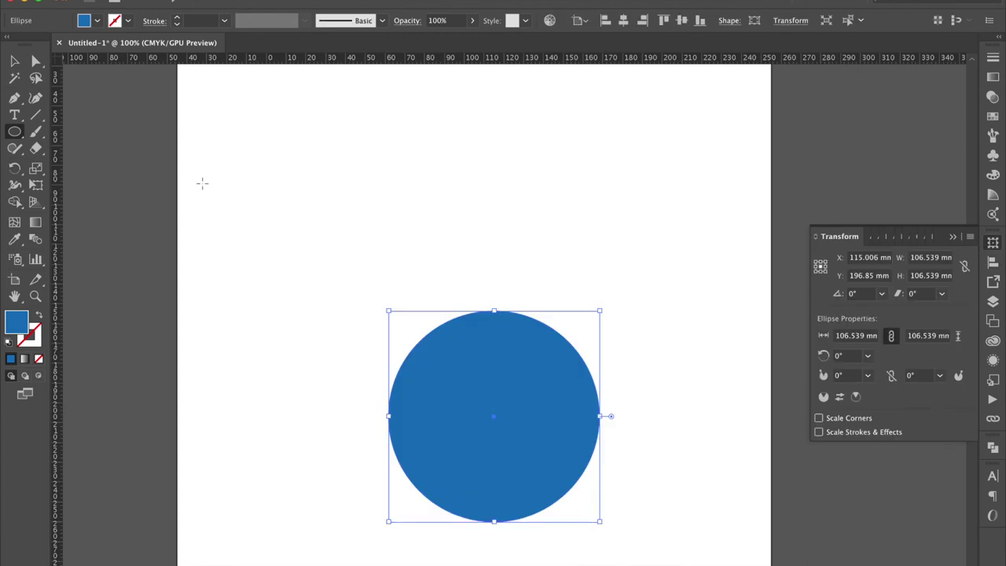
pyautogui.click(16, 132)
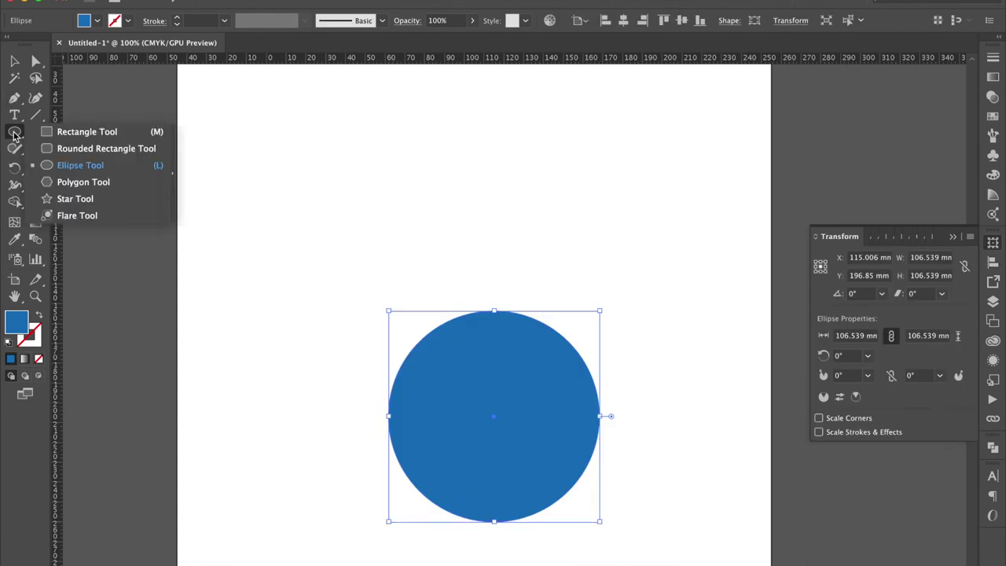
pyautogui.click(66, 134)
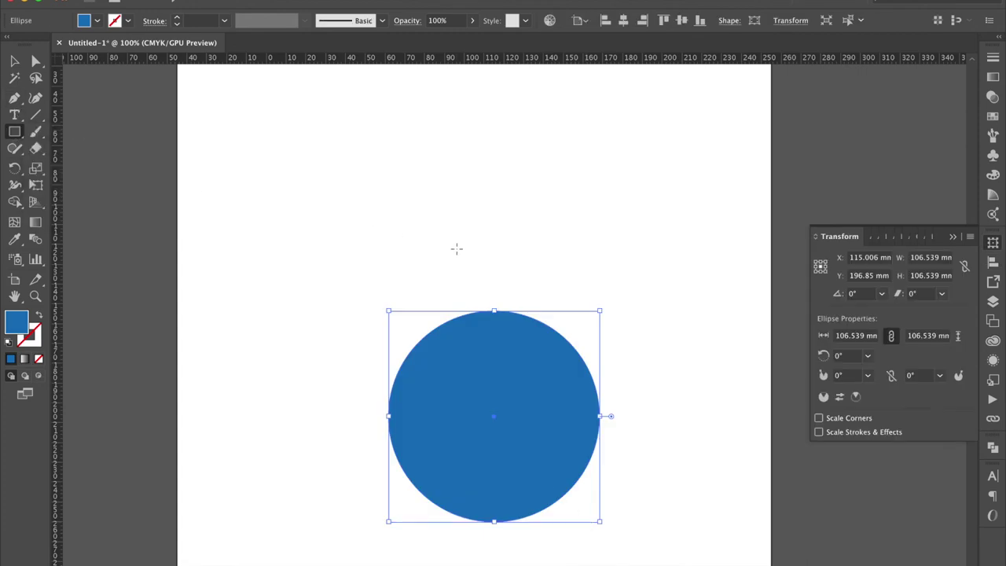
pyautogui.moveTo(465, 252); pyautogui.dragTo(510, 417)
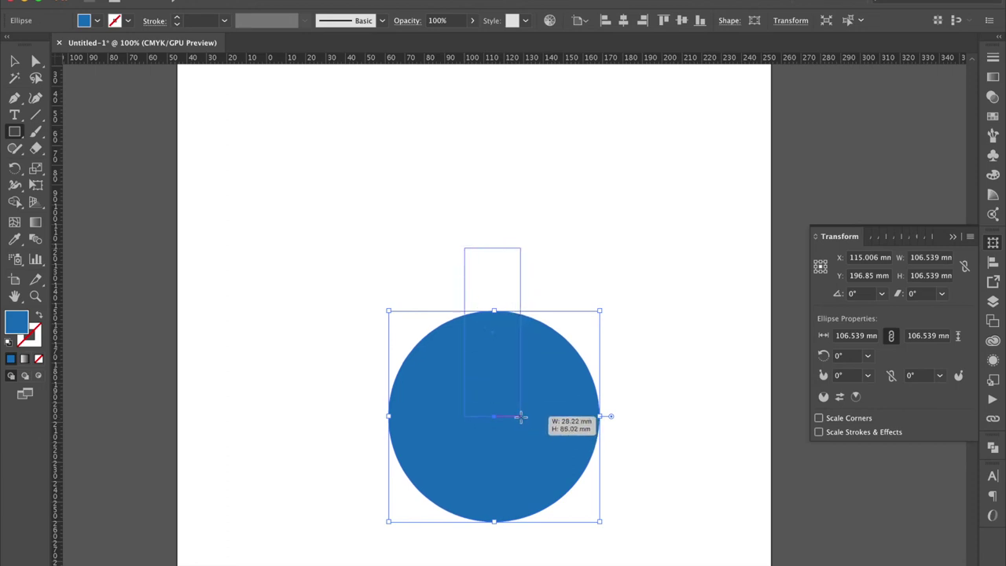
pyautogui.moveTo(521, 417); pyautogui.dragTo(520, 415)
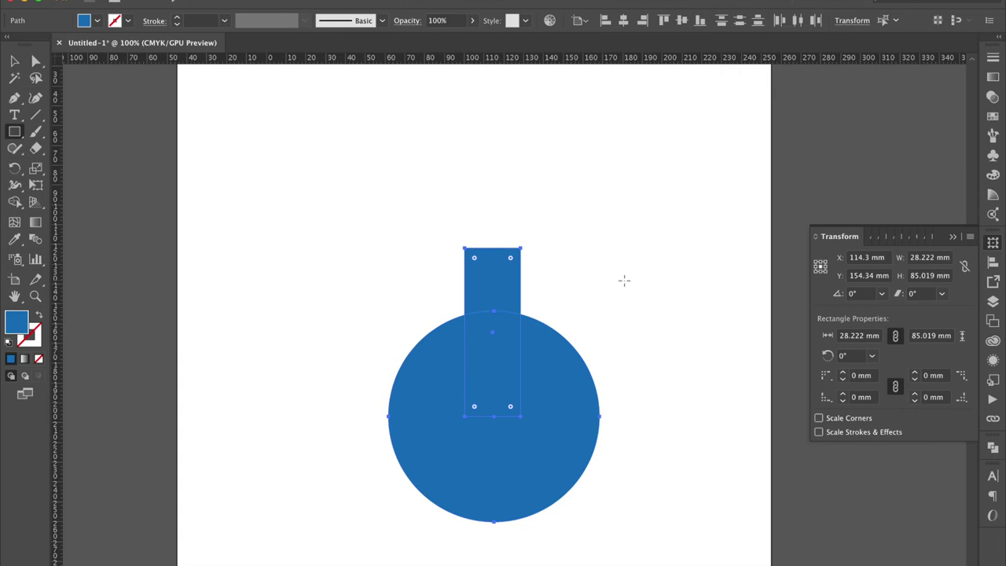
# - Select the rectangle and the circle and align their centres horizontally
pyautogui.press('super+a')
pyautogui.click(994, 264)
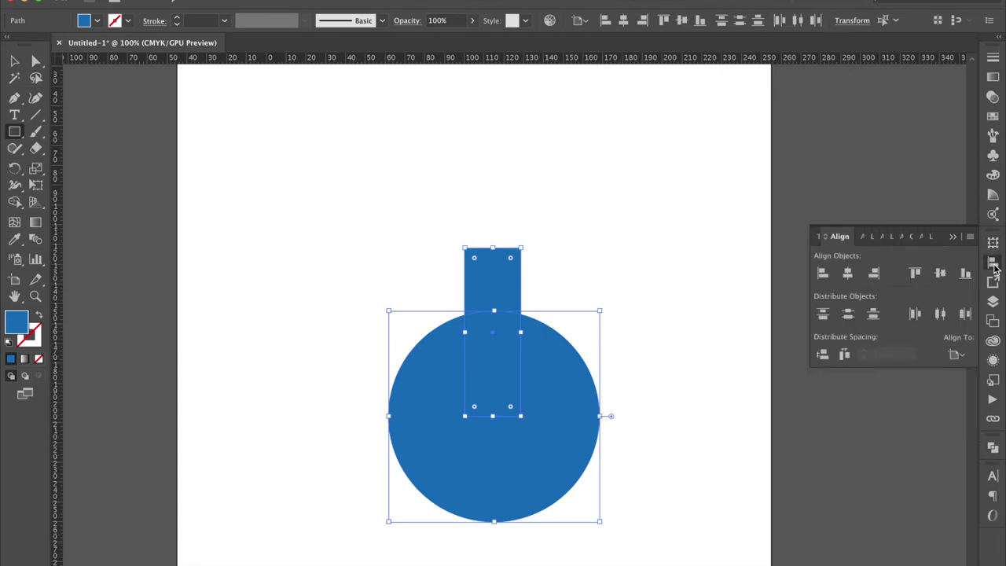
pyautogui.click(849, 277)
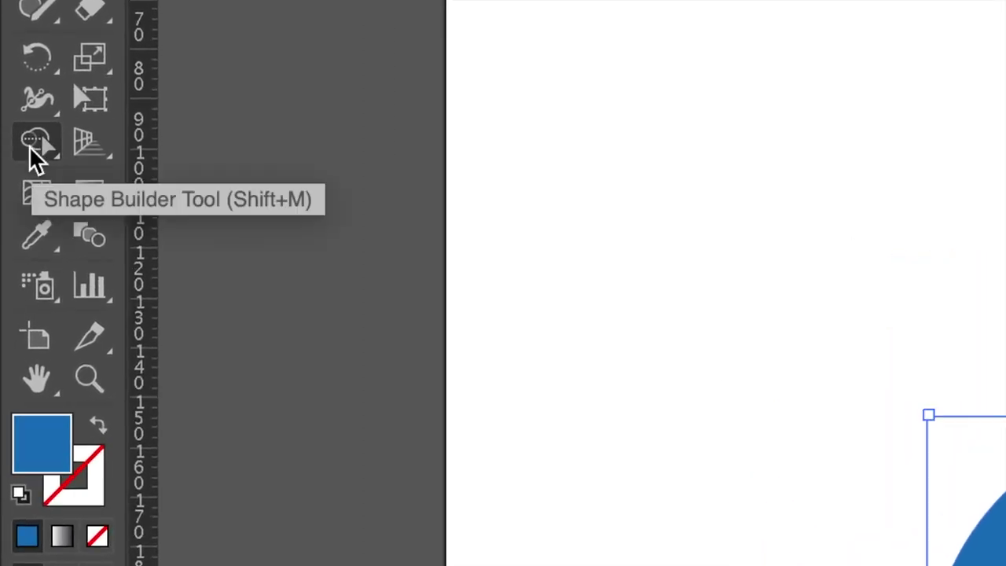
# - Merge the rectangle and the circle into one shape with the Shape Builder tool
pyautogui.click(30, 148)
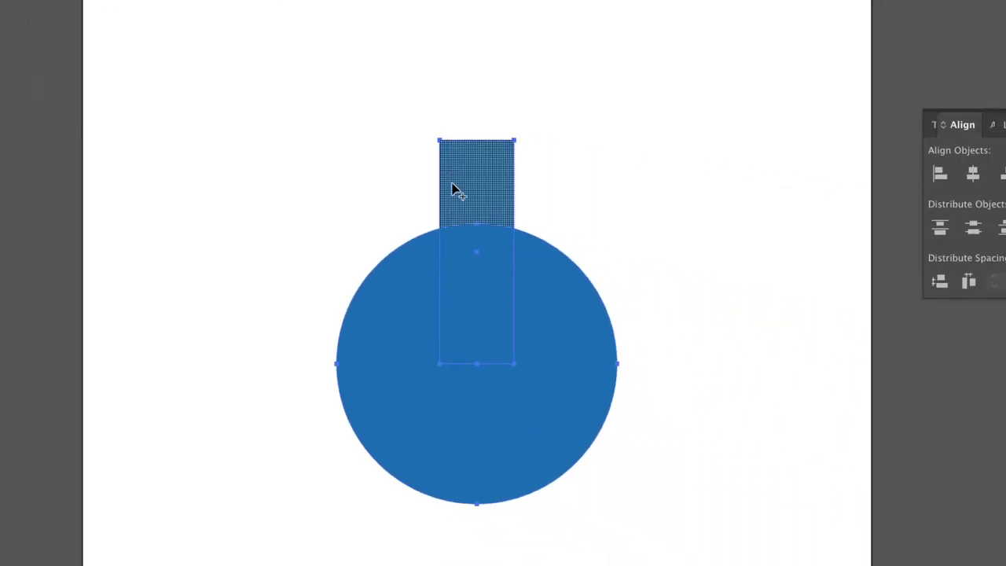
pyautogui.moveTo(507, 197)
pyautogui.mouseDown()
pyautogui.moveTo(520, 236)
pyautogui.moveTo(486, 271)
pyautogui.moveTo(429, 310)
pyautogui.mouseUp()
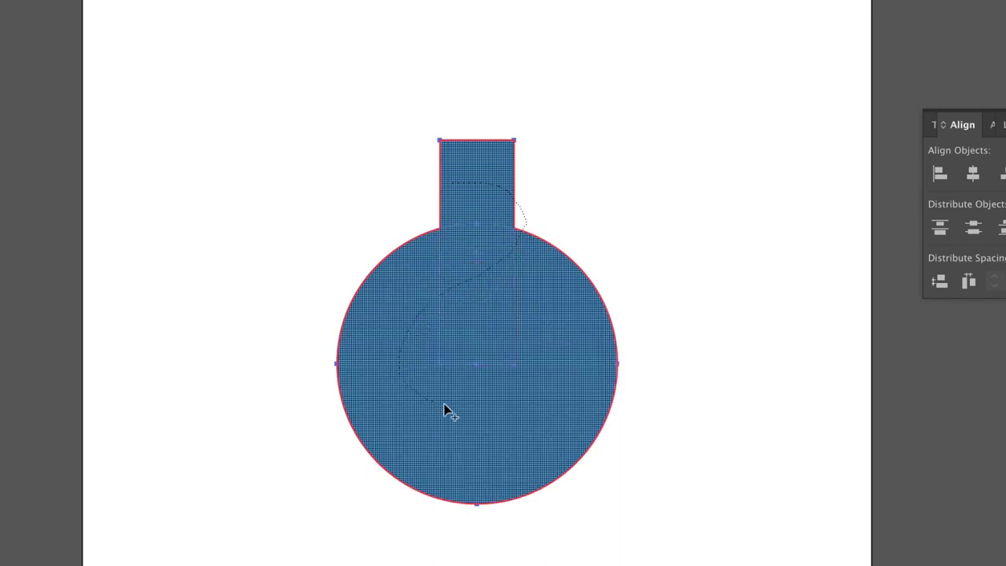
pyautogui.moveTo(483, 423); pyautogui.dragTo(484, 419)
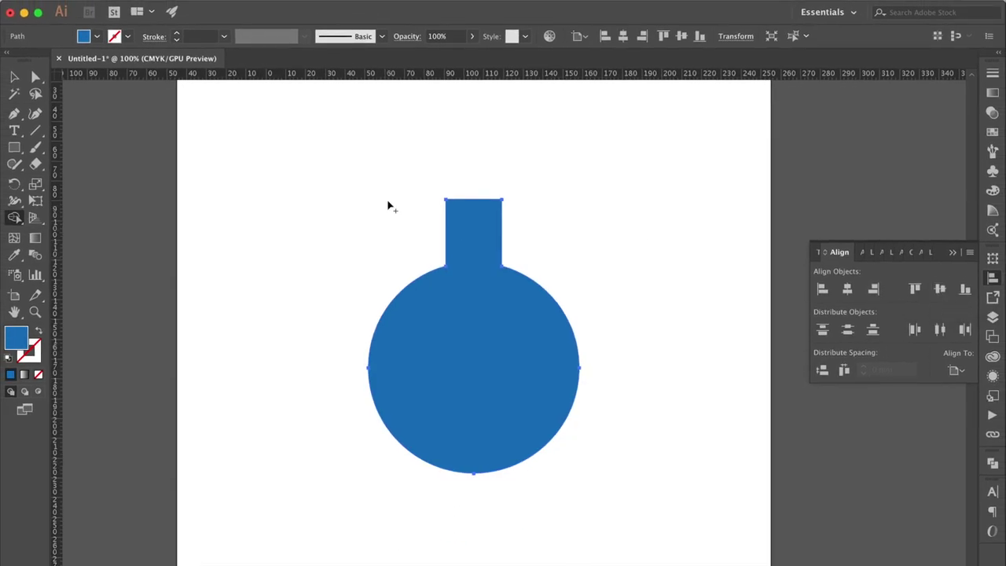
# - Add an anchor at the middle of the neck's top edge and delete both top corner anchors to form a point
pyautogui.press('a')
pyautogui.click(15, 117)
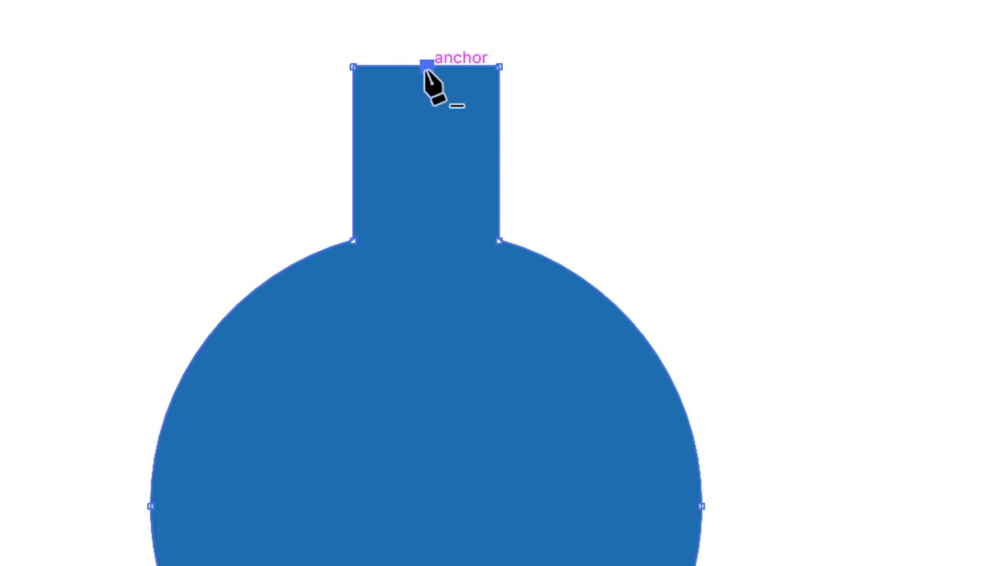
pyautogui.click(499, 67)
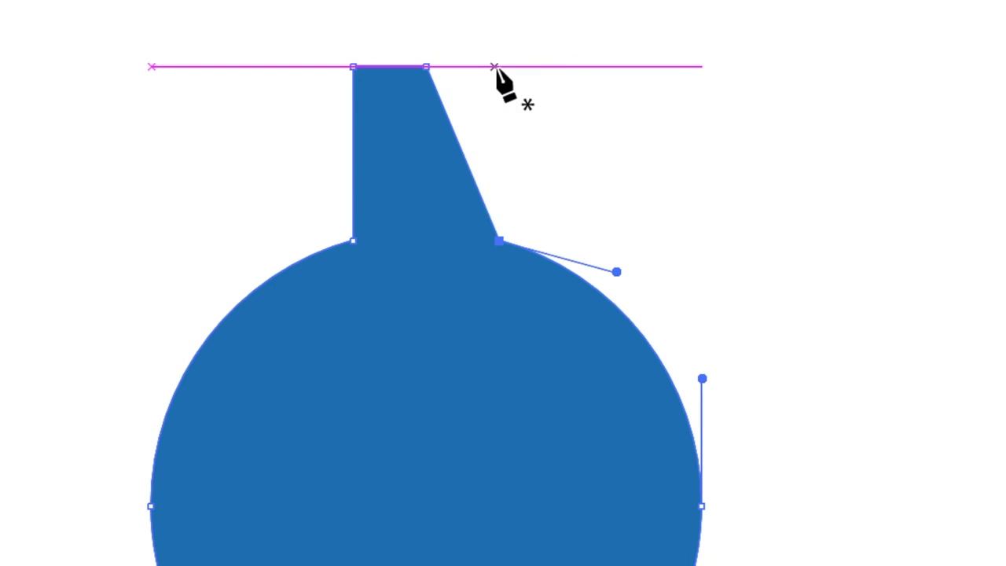
pyautogui.click(353, 67)
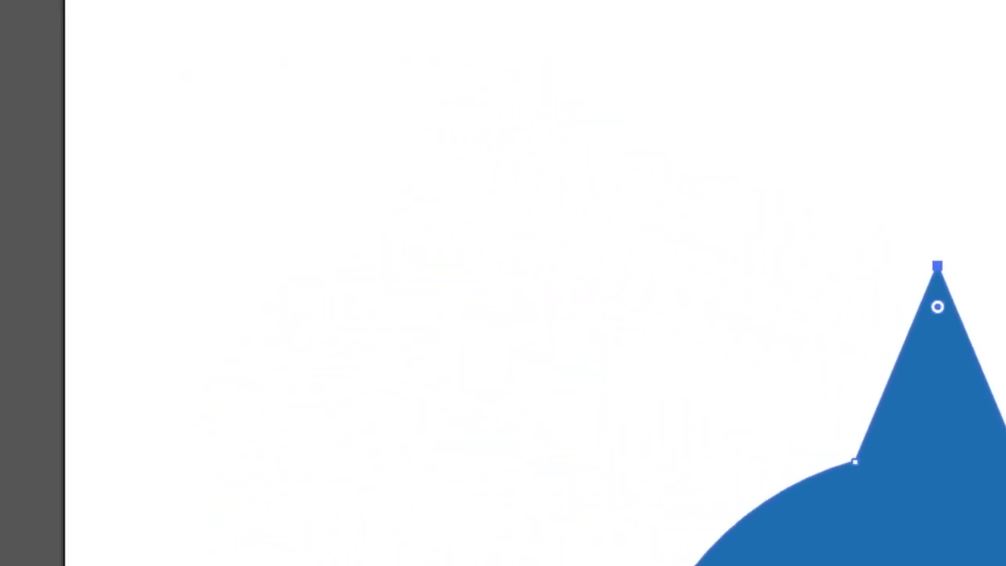
# - Round both corners where the pointed neck meets the circle to form smooth drop sides, then deselect the shape
pyautogui.click(106, 106)
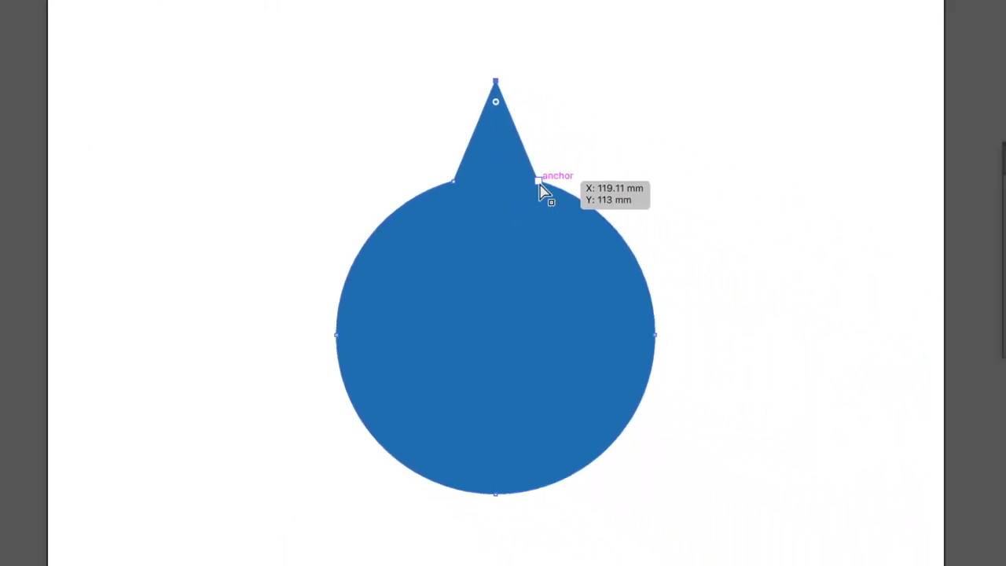
pyautogui.click(550, 187)
pyautogui.moveTo(552, 168); pyautogui.dragTo(936, 30)
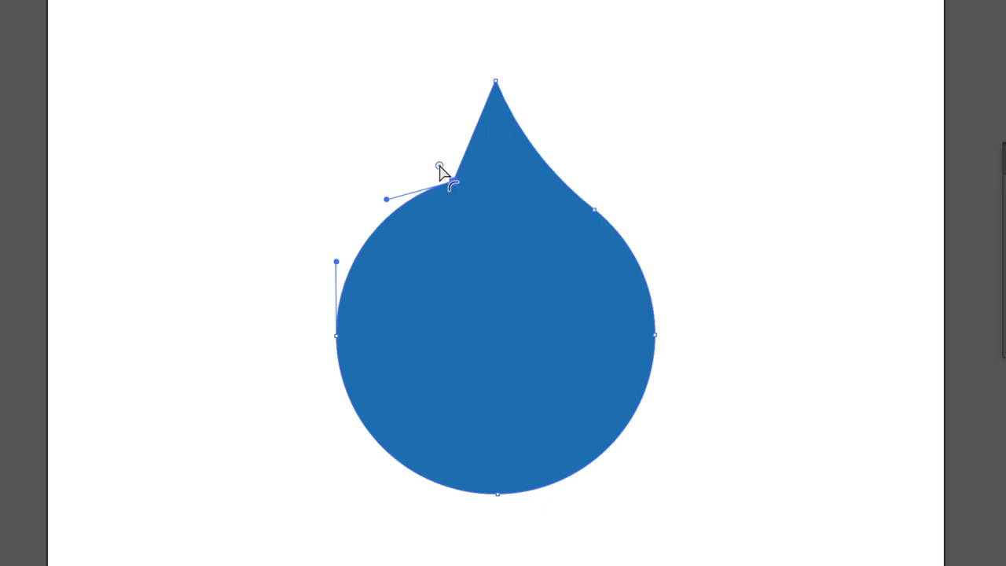
pyautogui.moveTo(435, 165); pyautogui.dragTo(310, 86)
pyautogui.moveTo(198, 16); pyautogui.dragTo(130, 0)
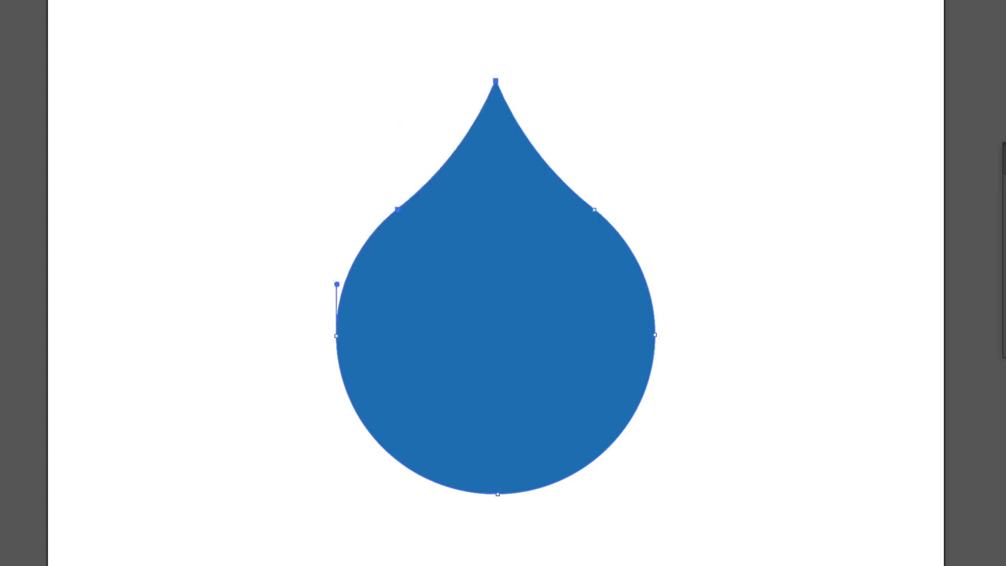
pyautogui.press('v')
pyautogui.click(71, 158)
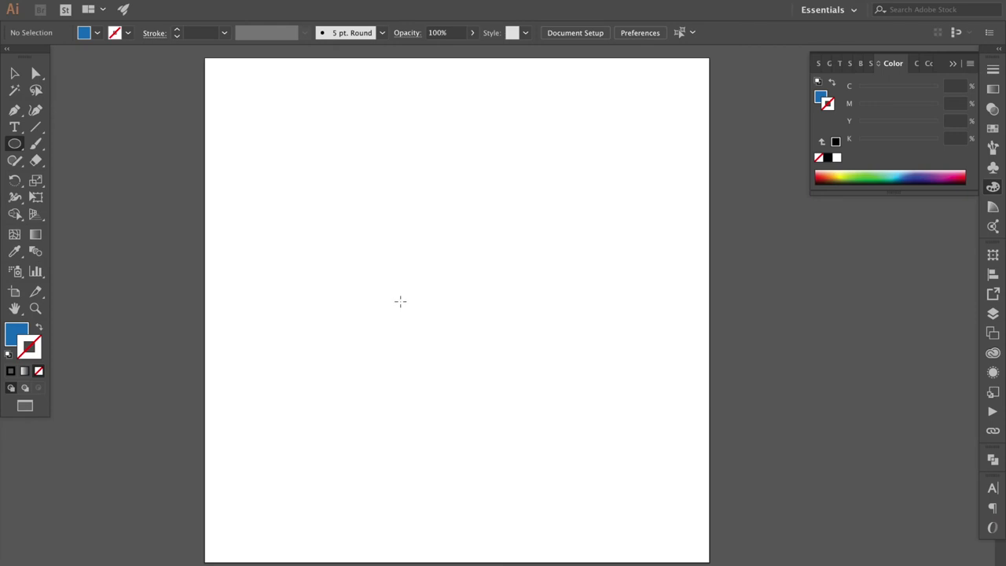
# - Draw a circle about 112 mm wide and move its top anchor straight up to about Y 94.3 mm
pyautogui.moveTo(359, 309); pyautogui.dragTo(548, 475)
pyautogui.scroll(1, 548, 475)
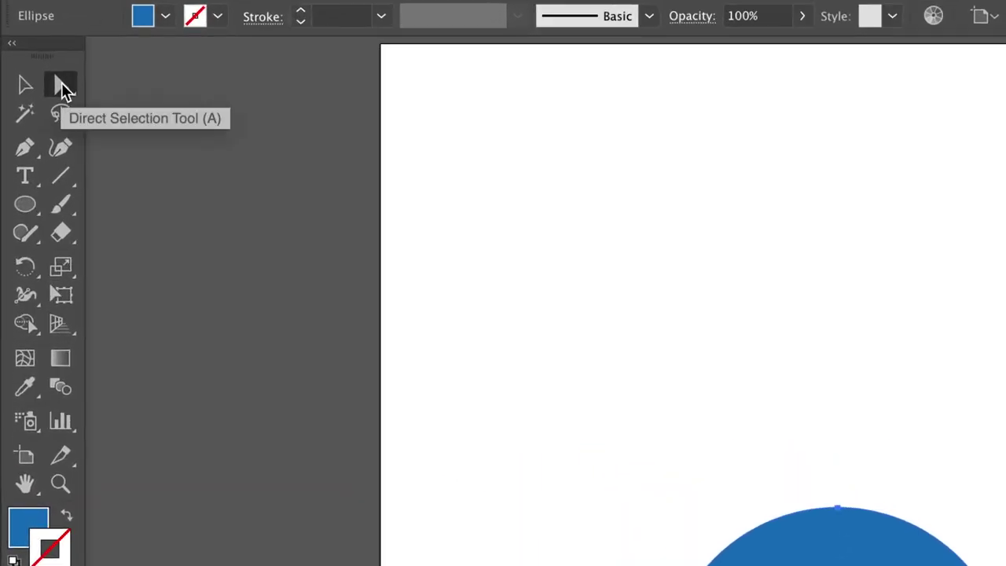
pyautogui.click(62, 85)
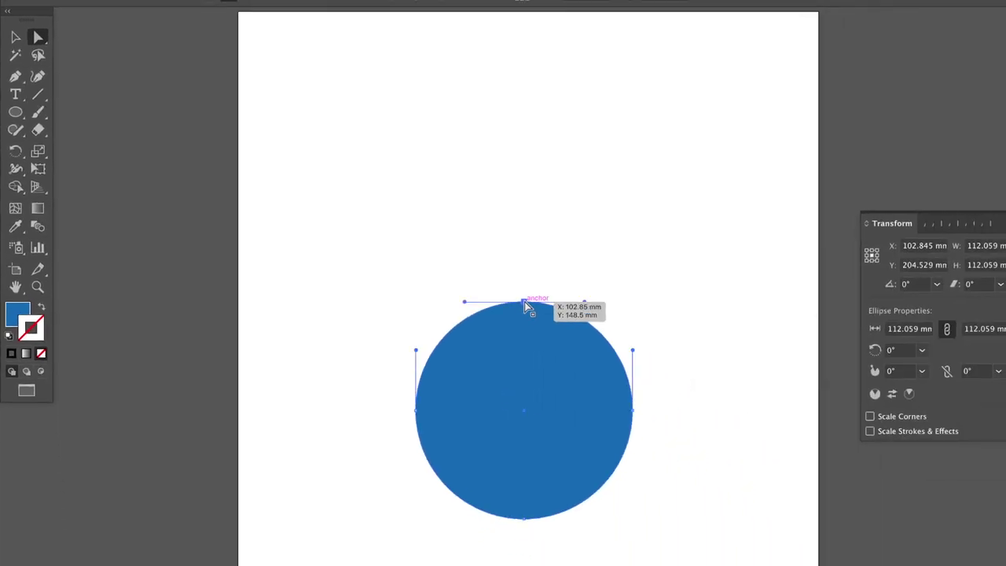
pyautogui.click(524, 303)
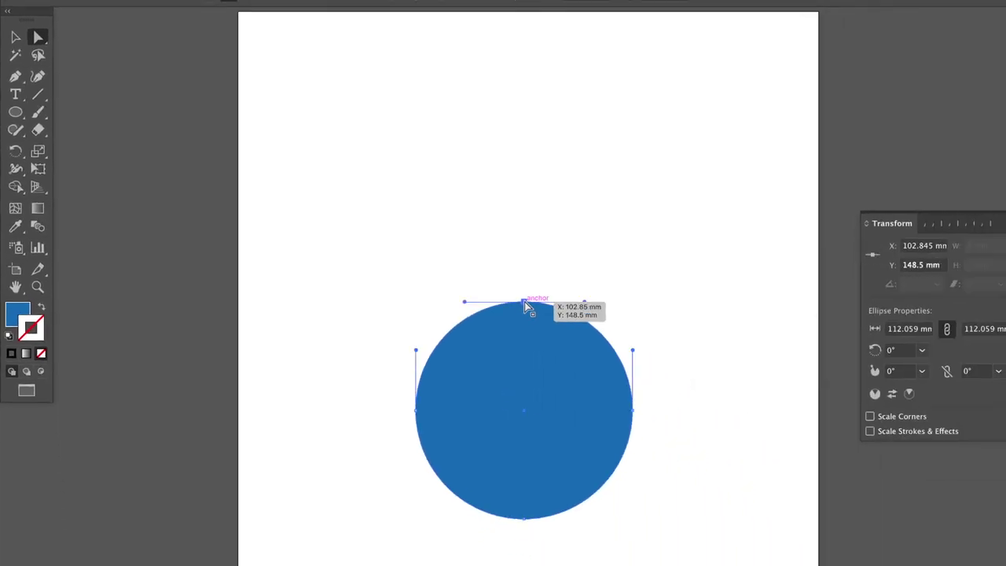
pyautogui.moveTo(526, 305); pyautogui.dragTo(527, 202)
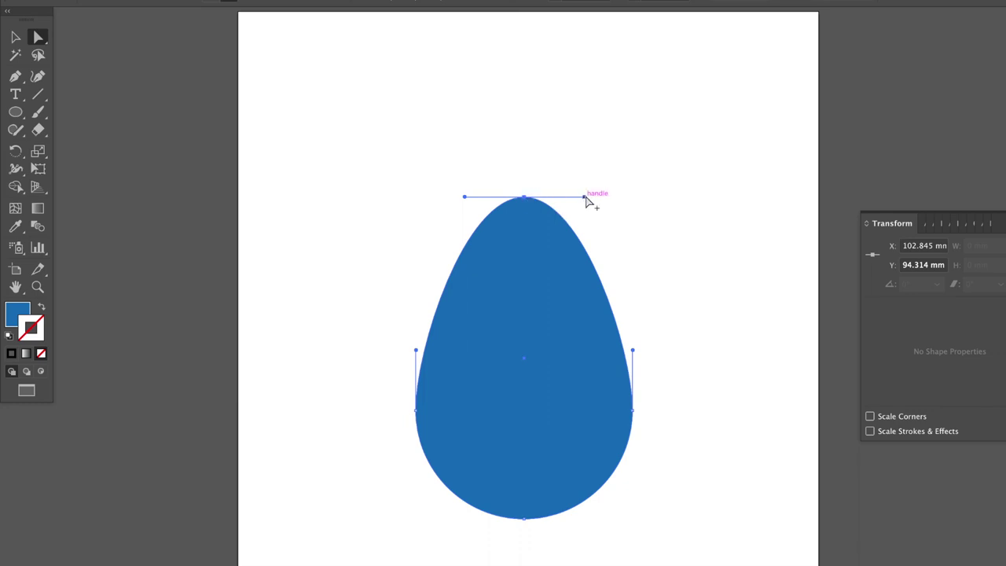
# - Swing the top anchor's right handle straight down independently, so the right side curves inward to a sharp tip
pyautogui.moveTo(588, 201); pyautogui.dragTo(569, 229)
pyautogui.moveTo(541, 269); pyautogui.dragTo(527, 282)
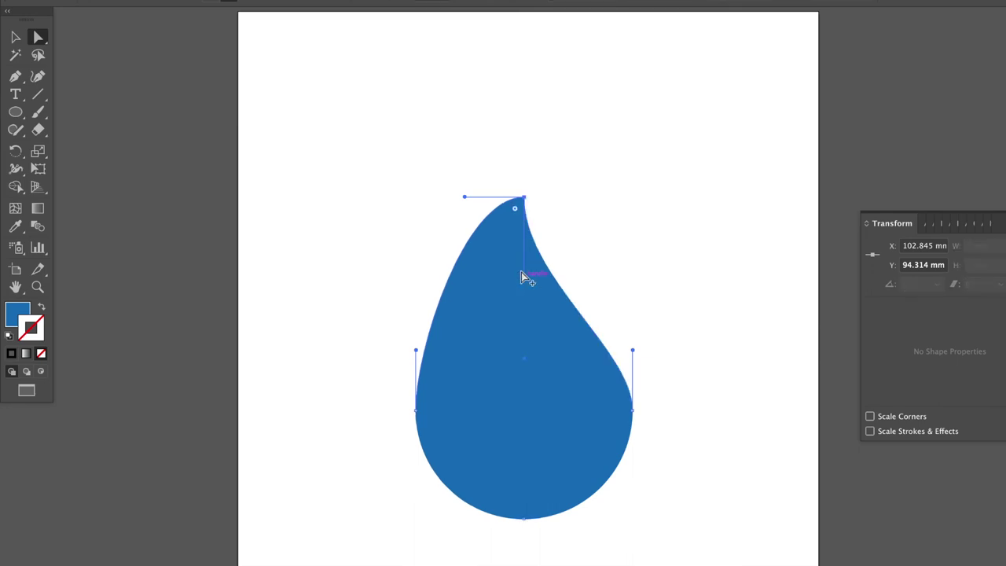